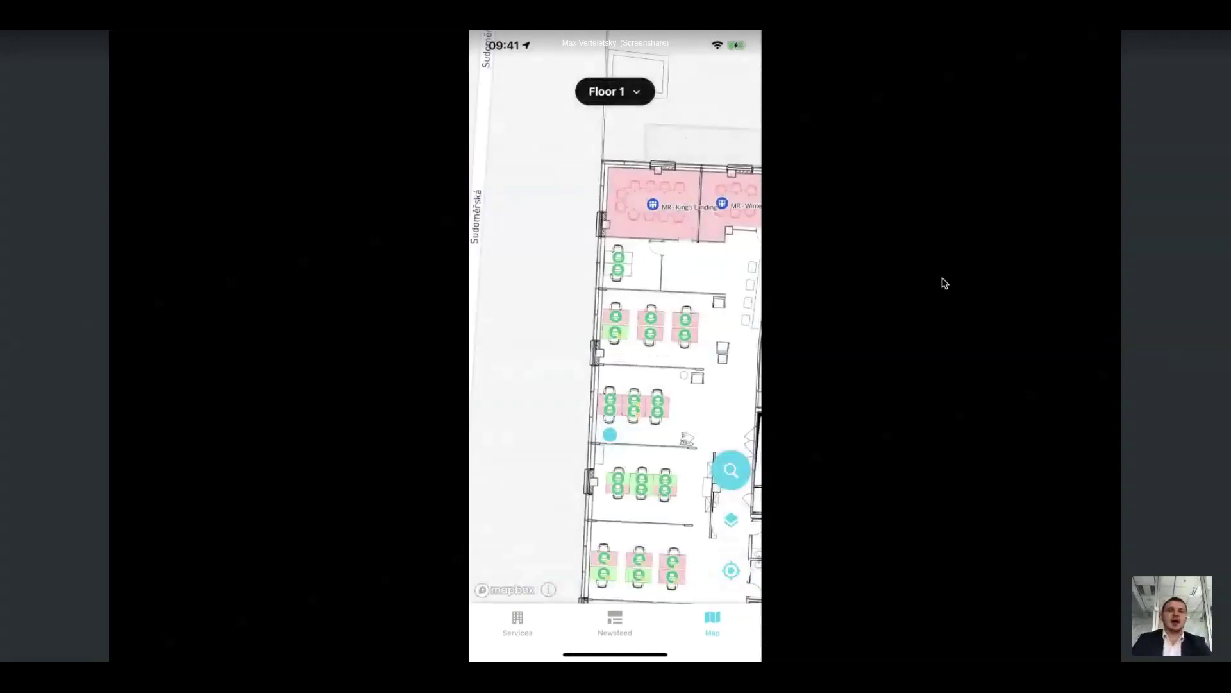
# Take the QuickTime phone recording of the Floor 1 map out of full screen
pyautogui.click(147, 53)
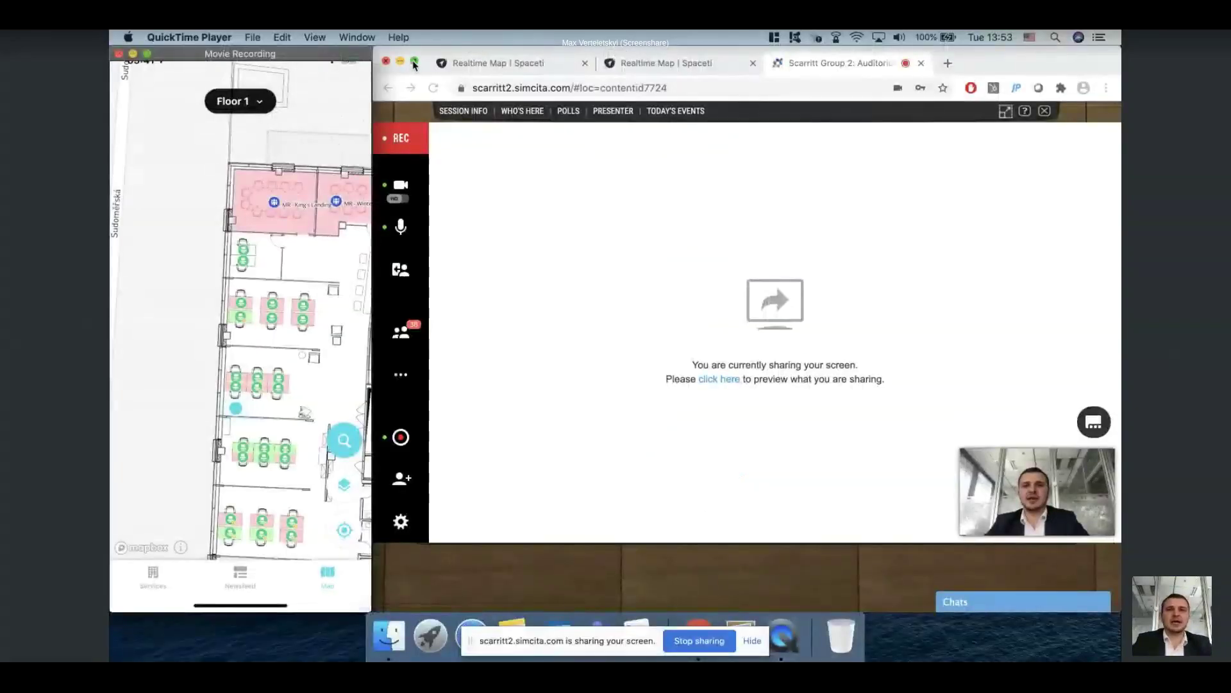
# Restore Chrome to full screen and log in to the Luxembourg Plaza realtime map (8 free, 16 occupied)
pyautogui.click(410, 63)
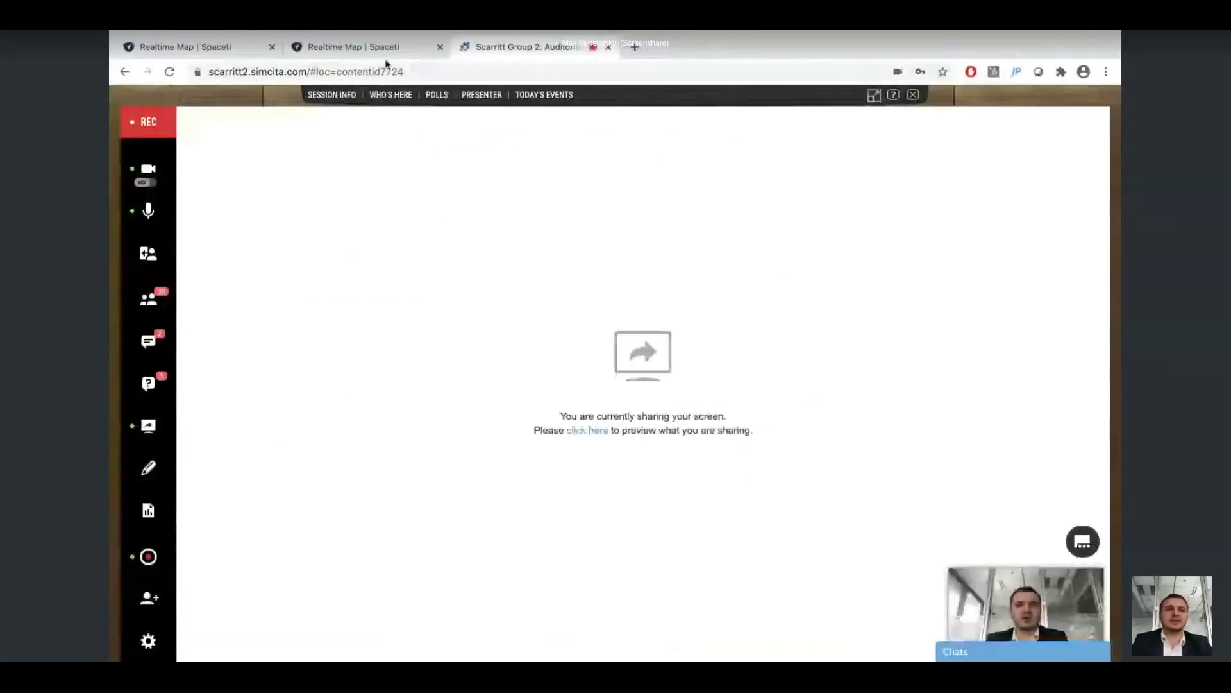
pyautogui.click(198, 51)
pyautogui.click(709, 497)
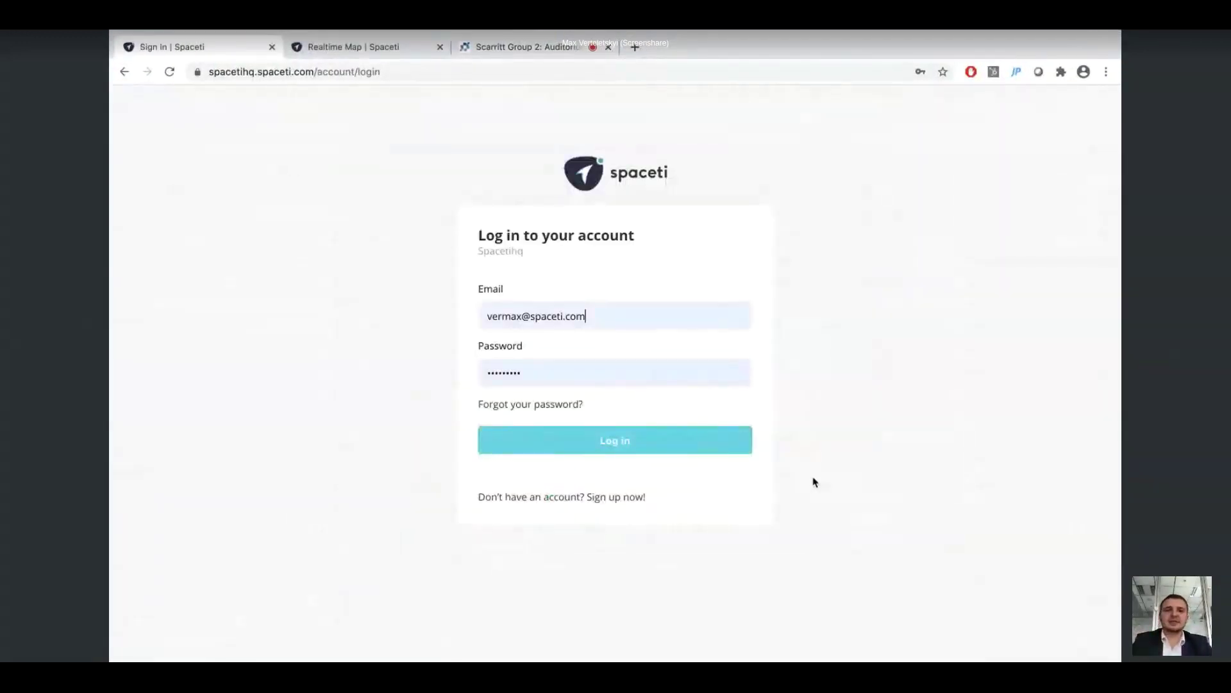
pyautogui.click(629, 450)
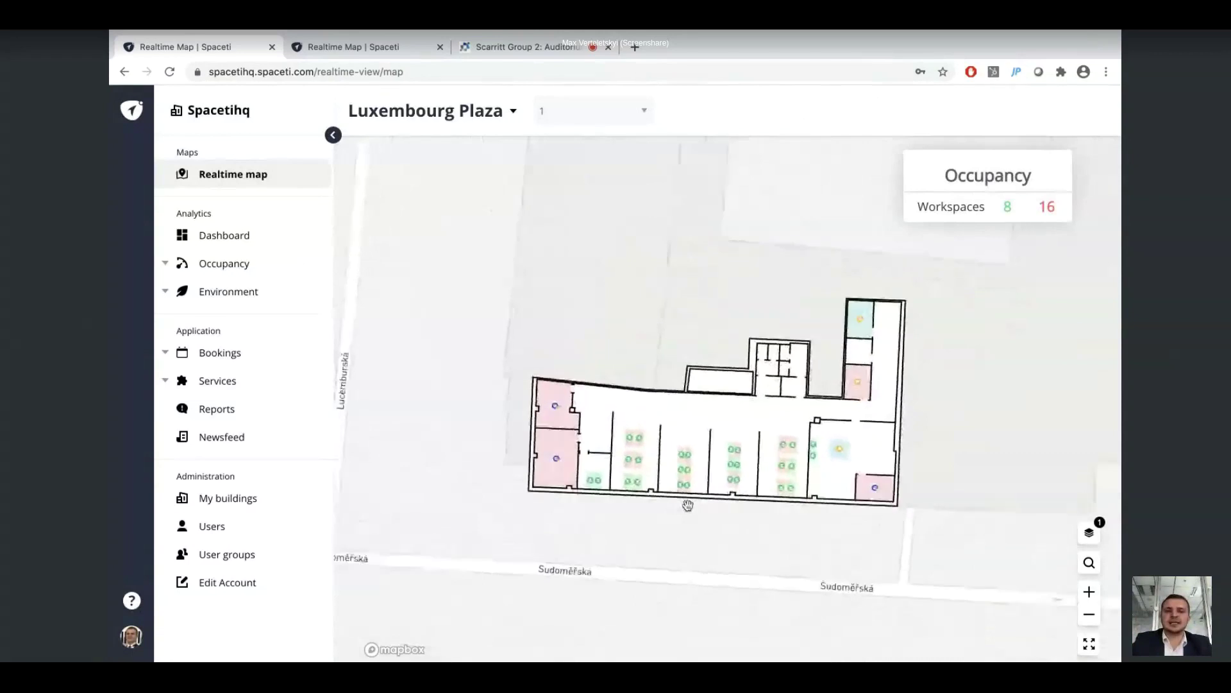
# Check Workstation 018's bookings for 23 September, then close its details
pyautogui.scroll(3, 690, 502)
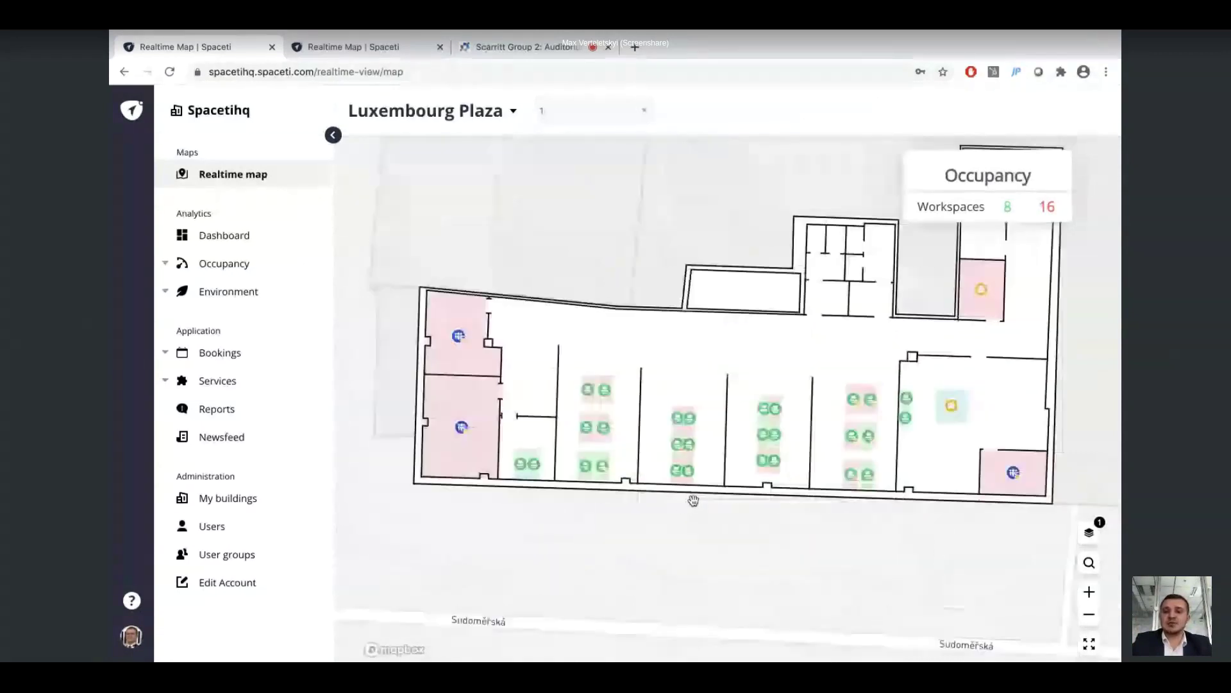
pyautogui.scroll(2, 853, 404)
pyautogui.click(853, 403)
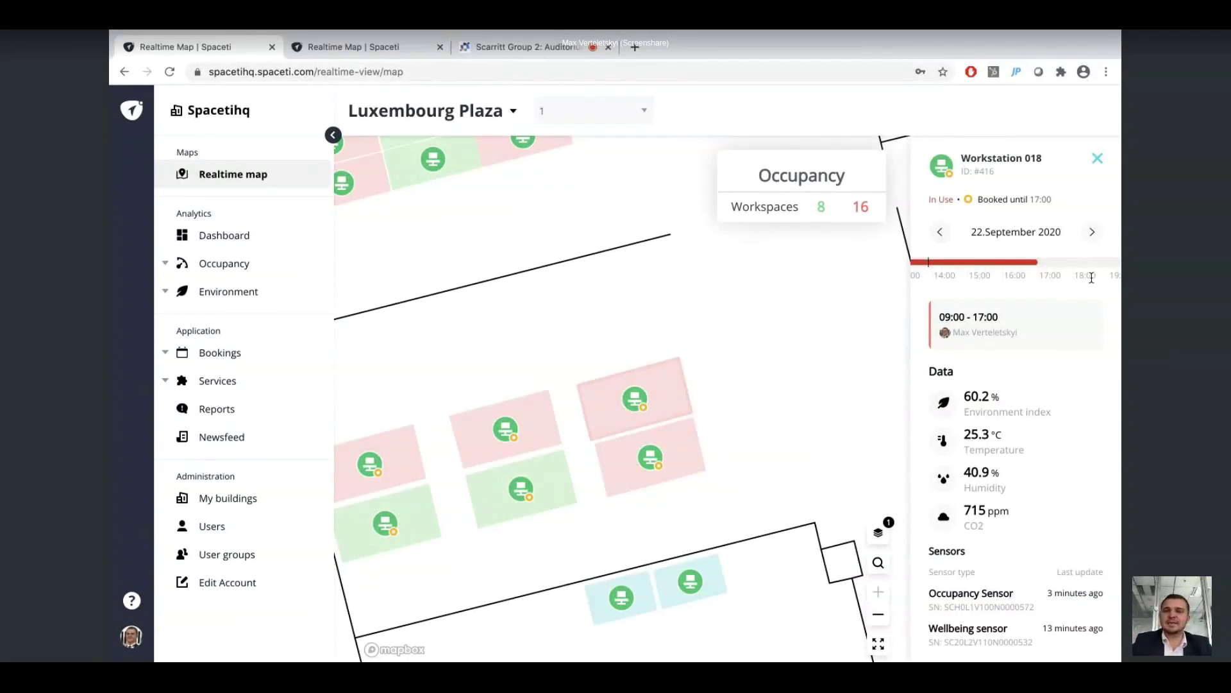
pyautogui.click(1092, 232)
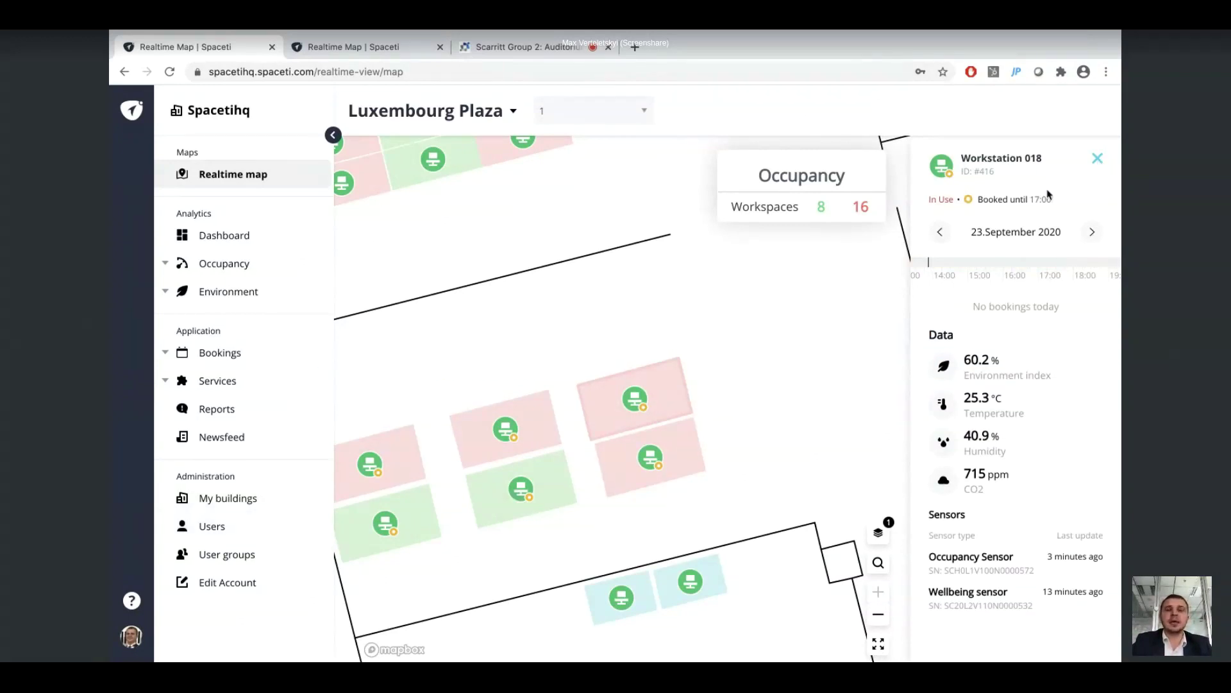
pyautogui.click(1097, 158)
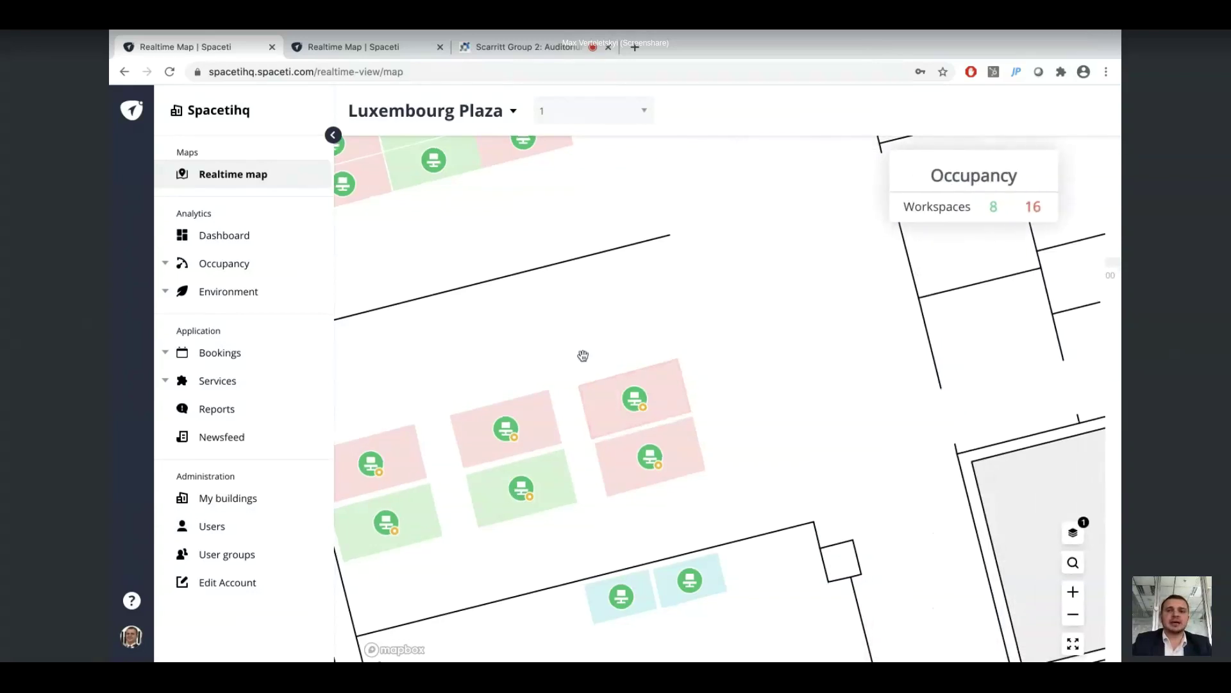
# Pan to the upper desk rooms, turn on the Floor plan layer, and rotate the map horizontally
pyautogui.scroll(-3, 583, 356)
pyautogui.scroll(-1, 583, 355)
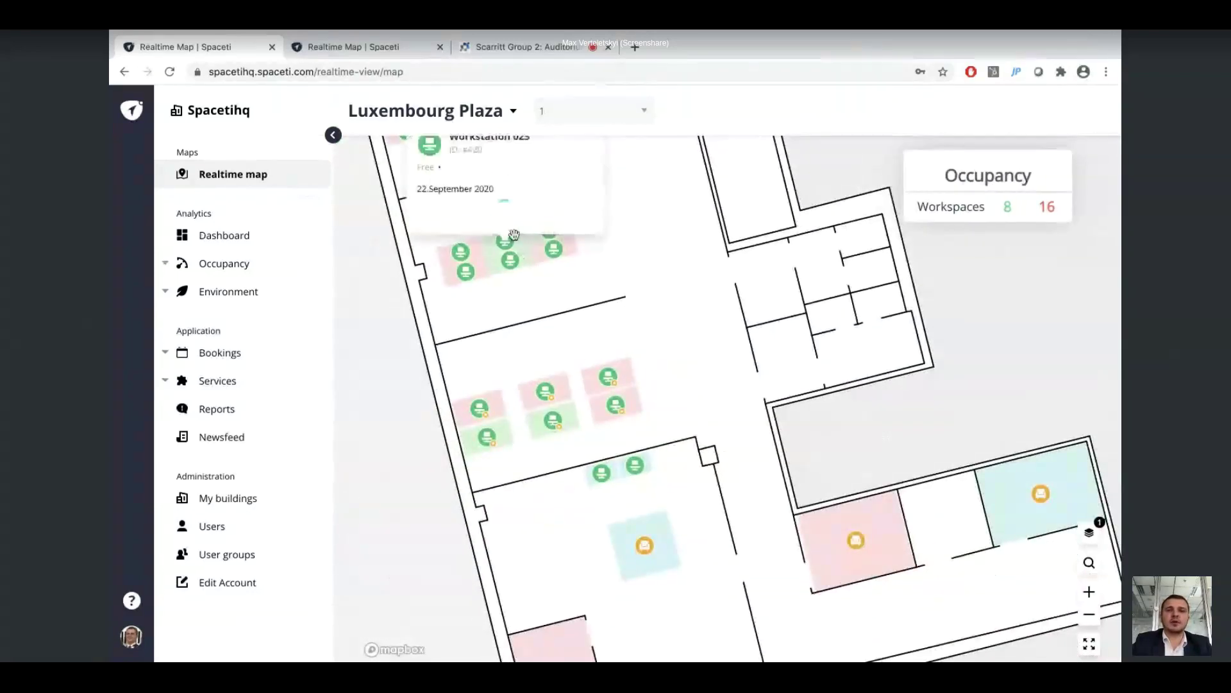
pyautogui.moveTo(513, 196); pyautogui.dragTo(680, 613)
pyautogui.click(1089, 532)
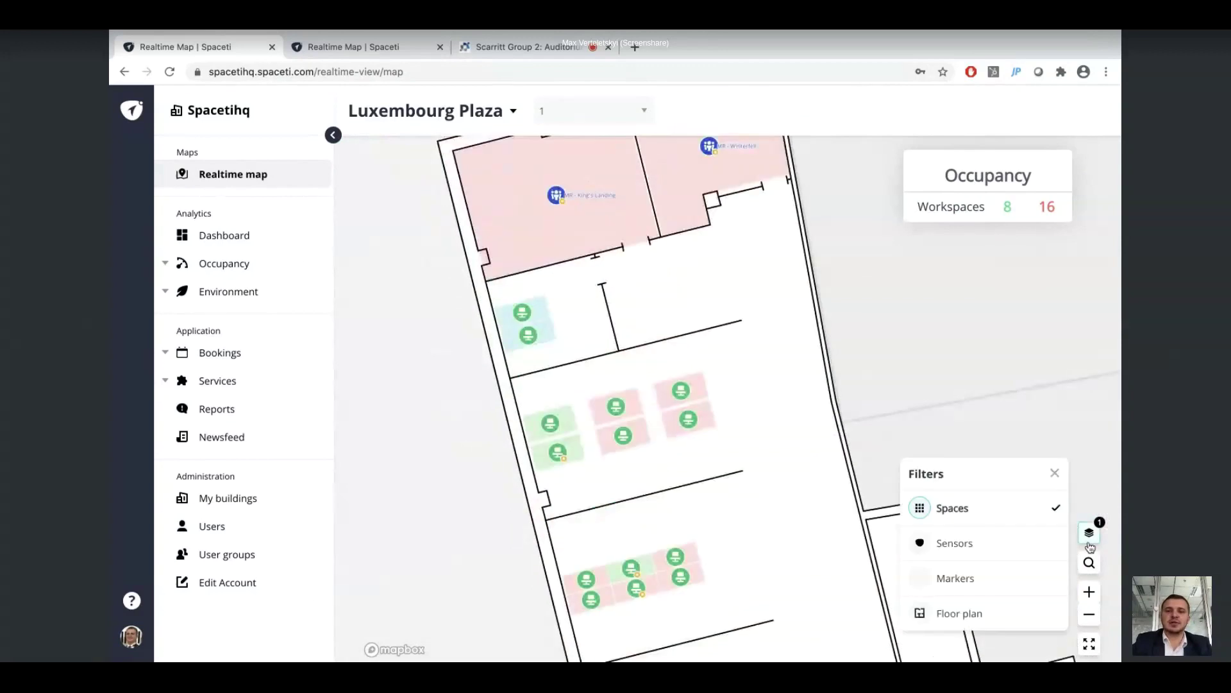
pyautogui.click(956, 614)
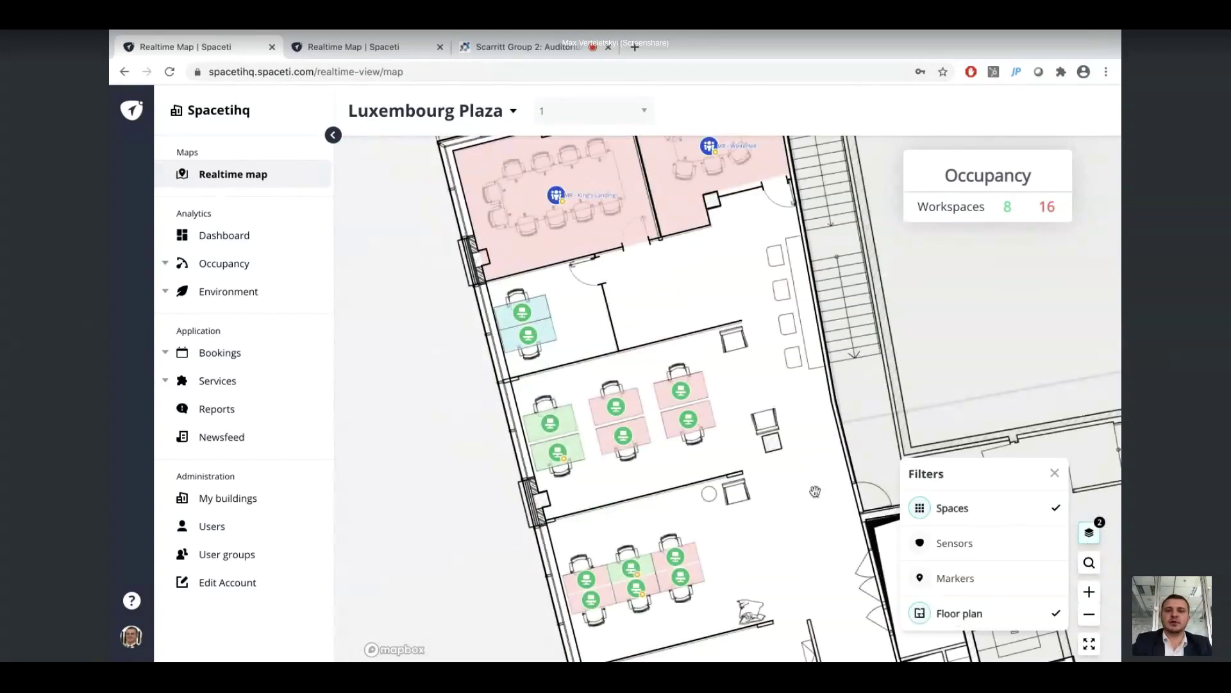
pyautogui.moveTo(815, 491); pyautogui.dragTo(735, 362)
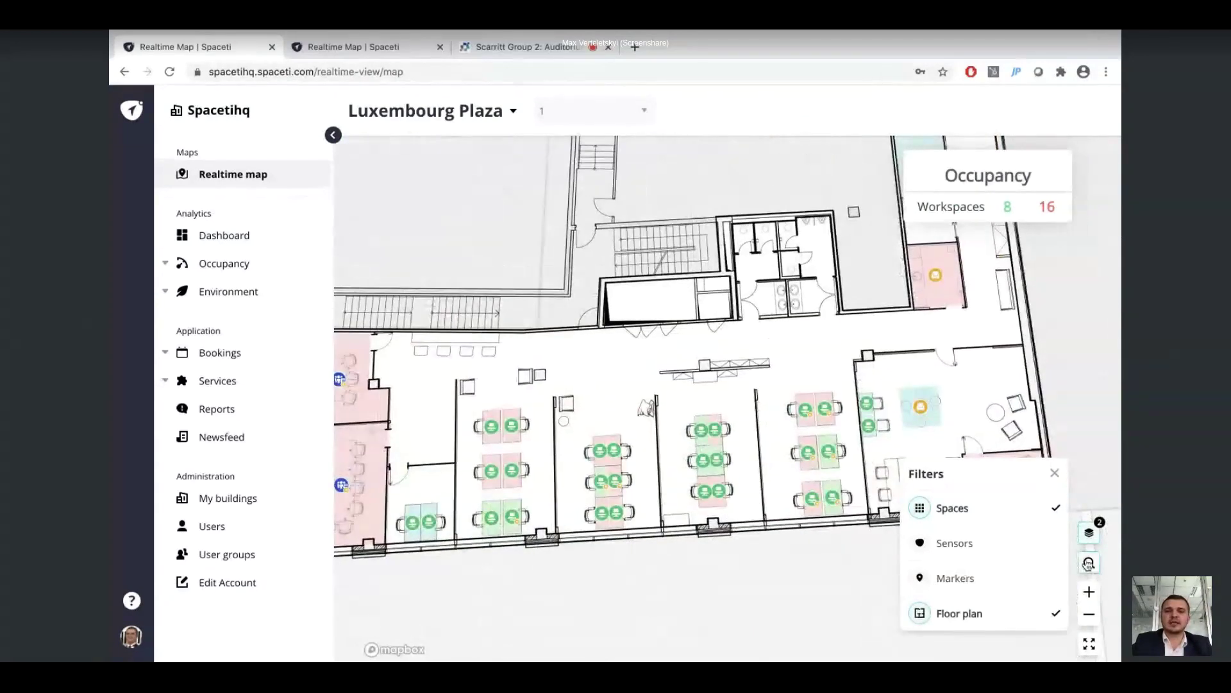
# Briefly open the space search, then switch to the Vodafone 1PP parking map
pyautogui.click(1089, 563)
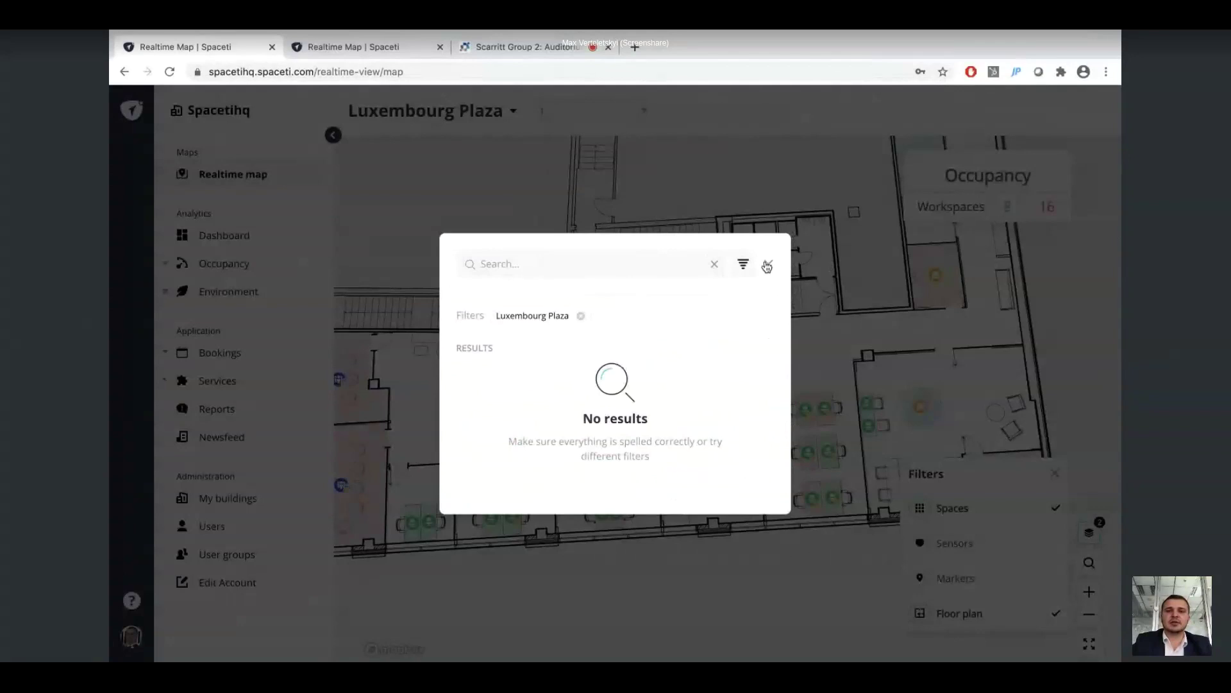
pyautogui.click(768, 263)
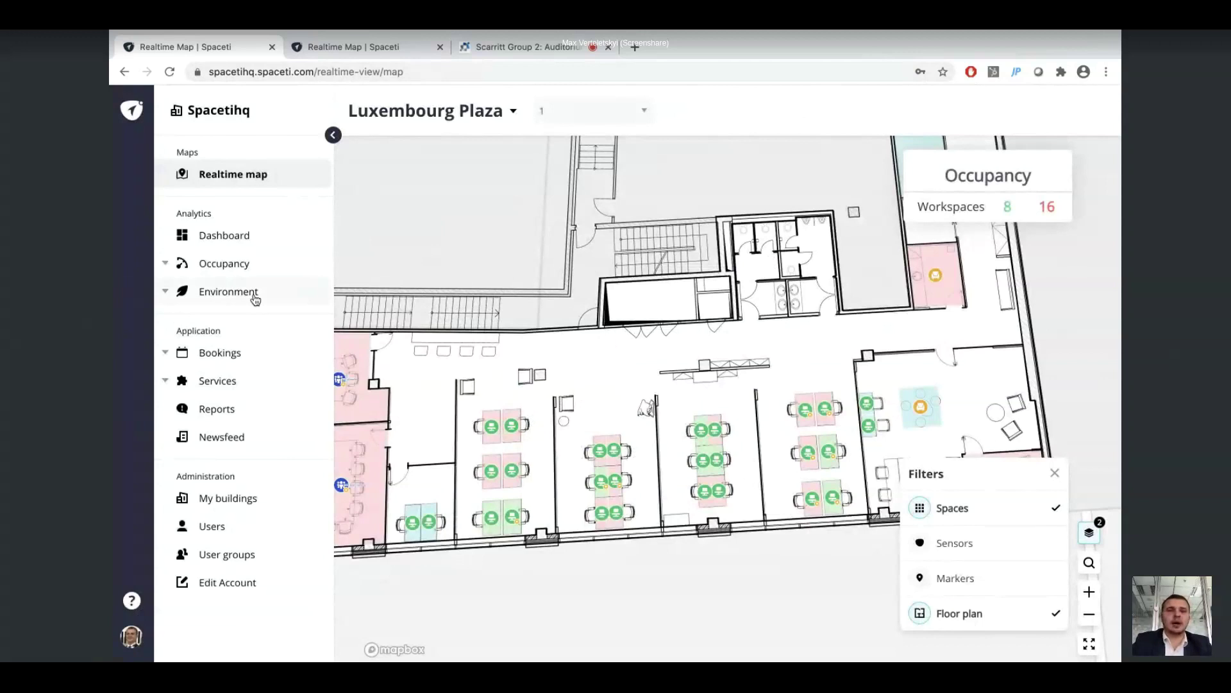
pyautogui.click(340, 48)
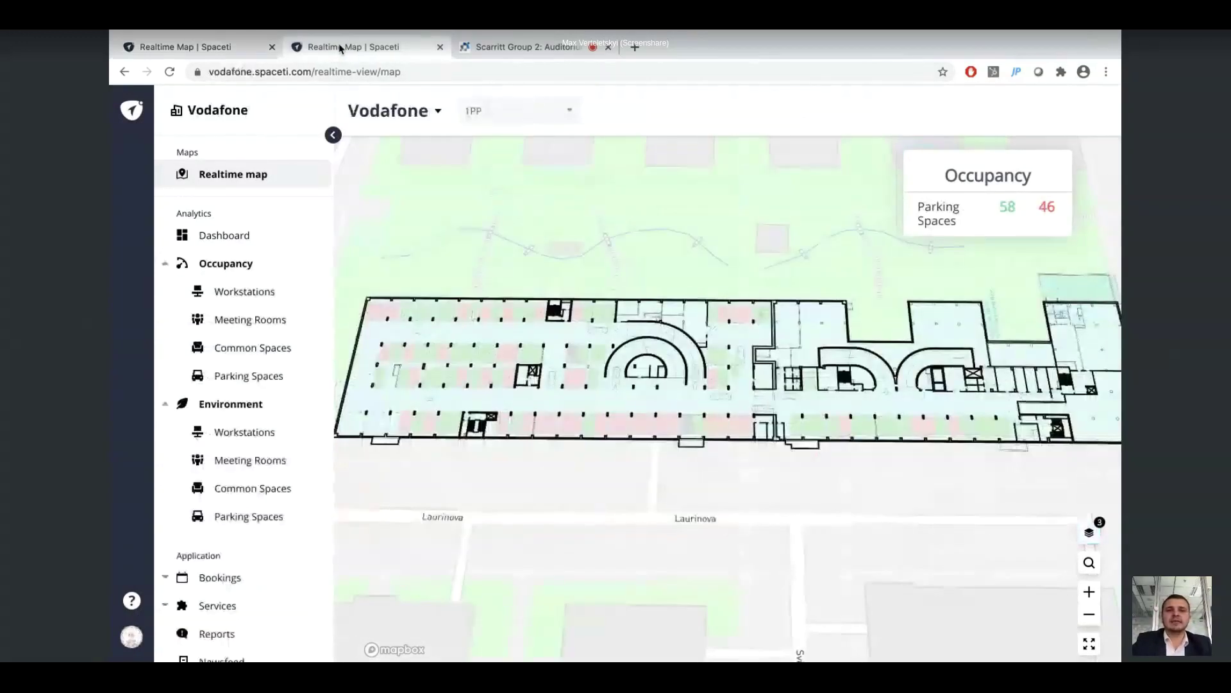
# Inspect parking spaces 223 and 224, then open the Vodafone Dashboard
pyautogui.click(649, 429)
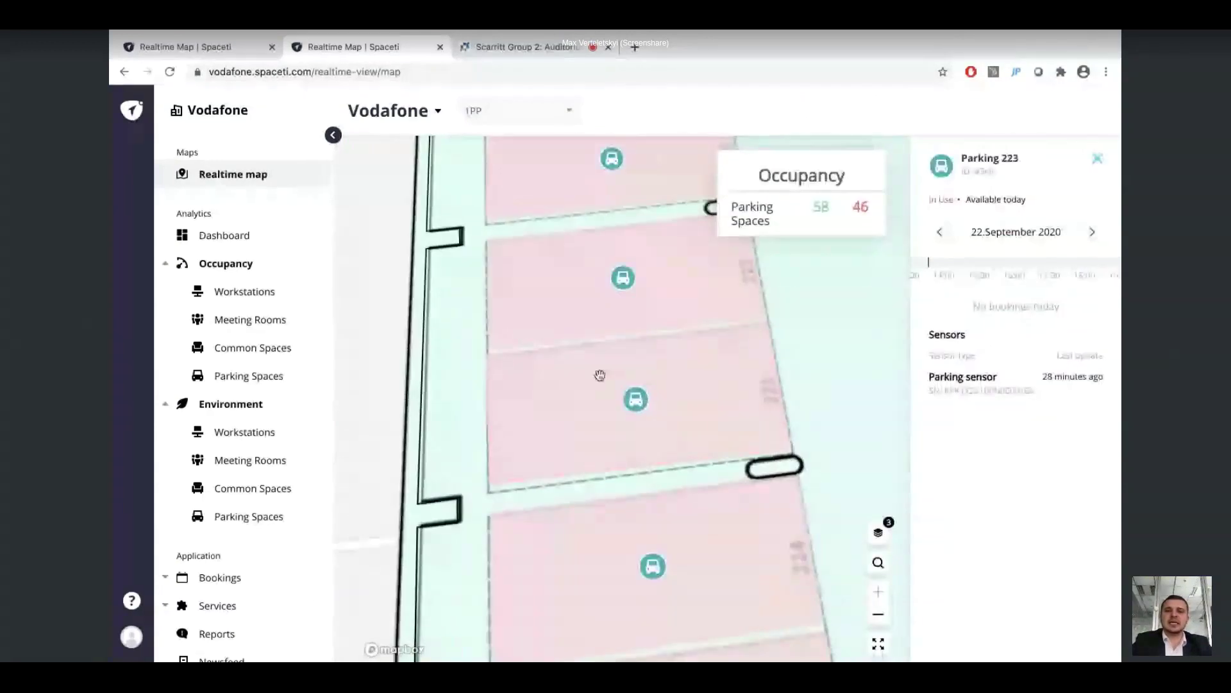
pyautogui.moveTo(626, 547)
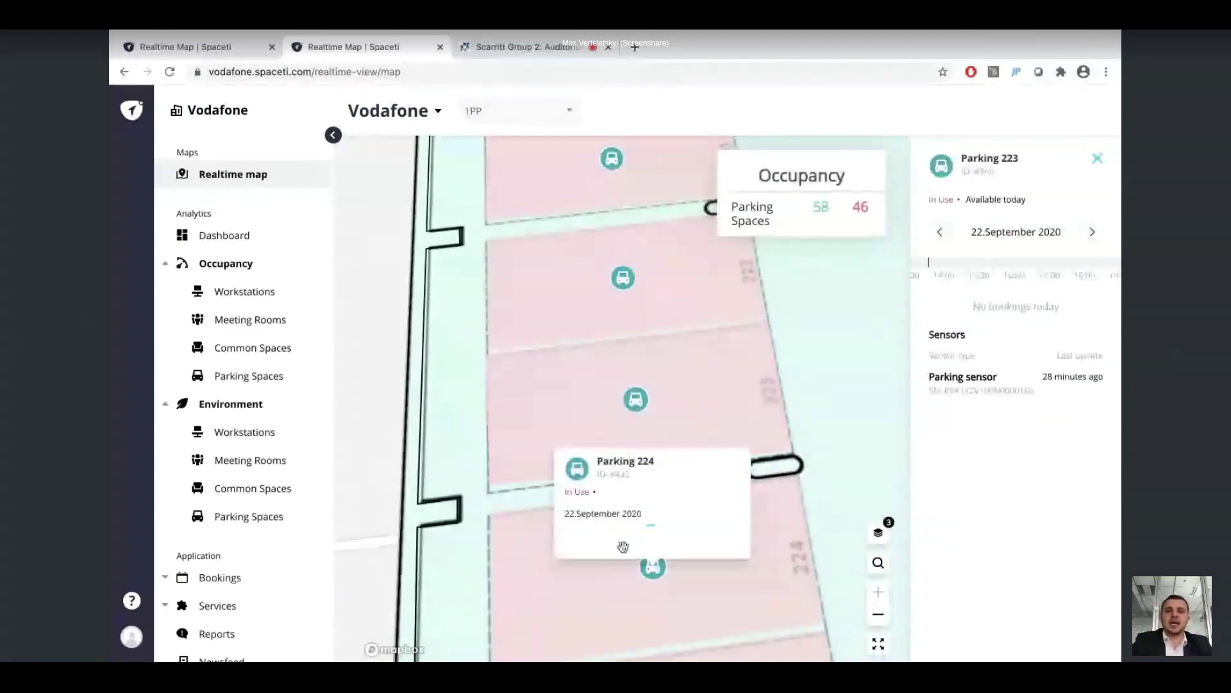
pyautogui.click(652, 568)
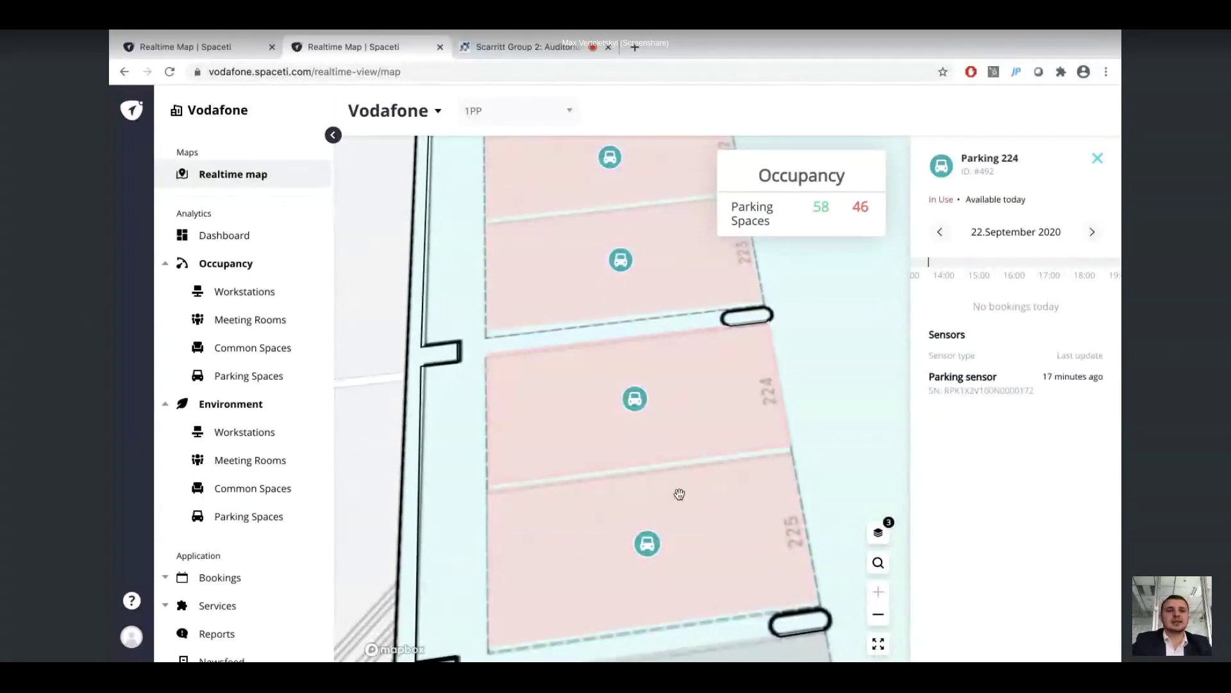
pyautogui.moveTo(673, 402)
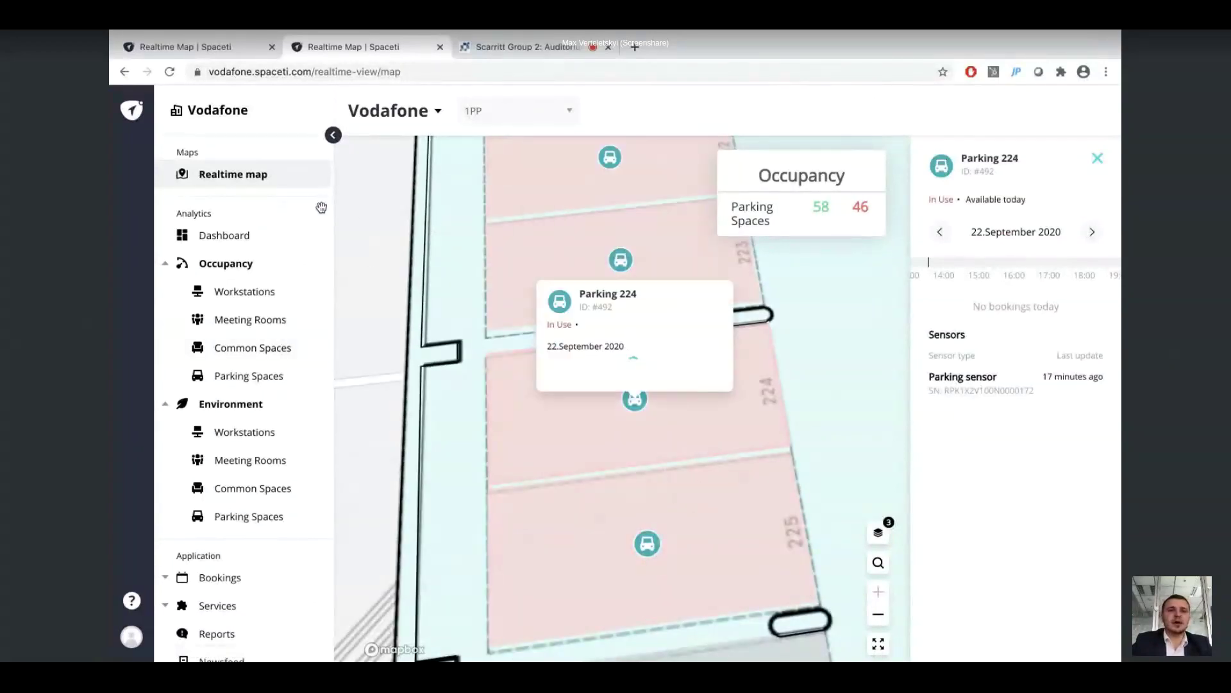
pyautogui.click(242, 236)
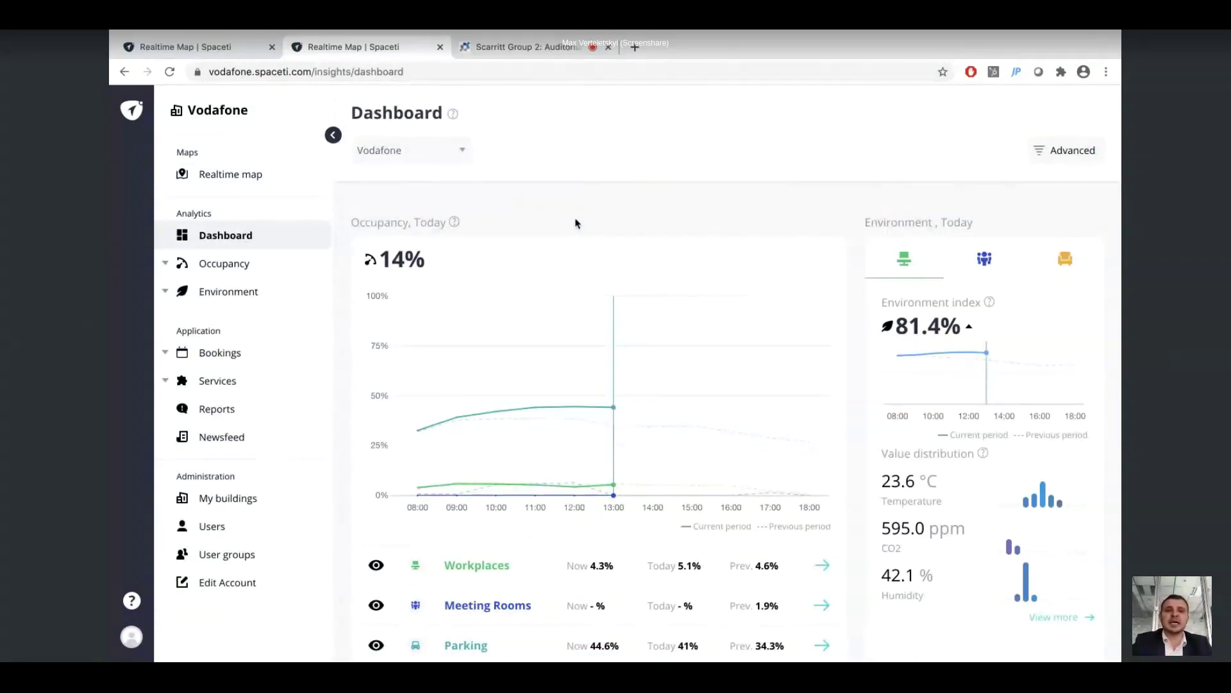
# Open Occupancy > Workstations to chart today's hourly Vodafone workstation occupancy
pyautogui.moveTo(572, 341)
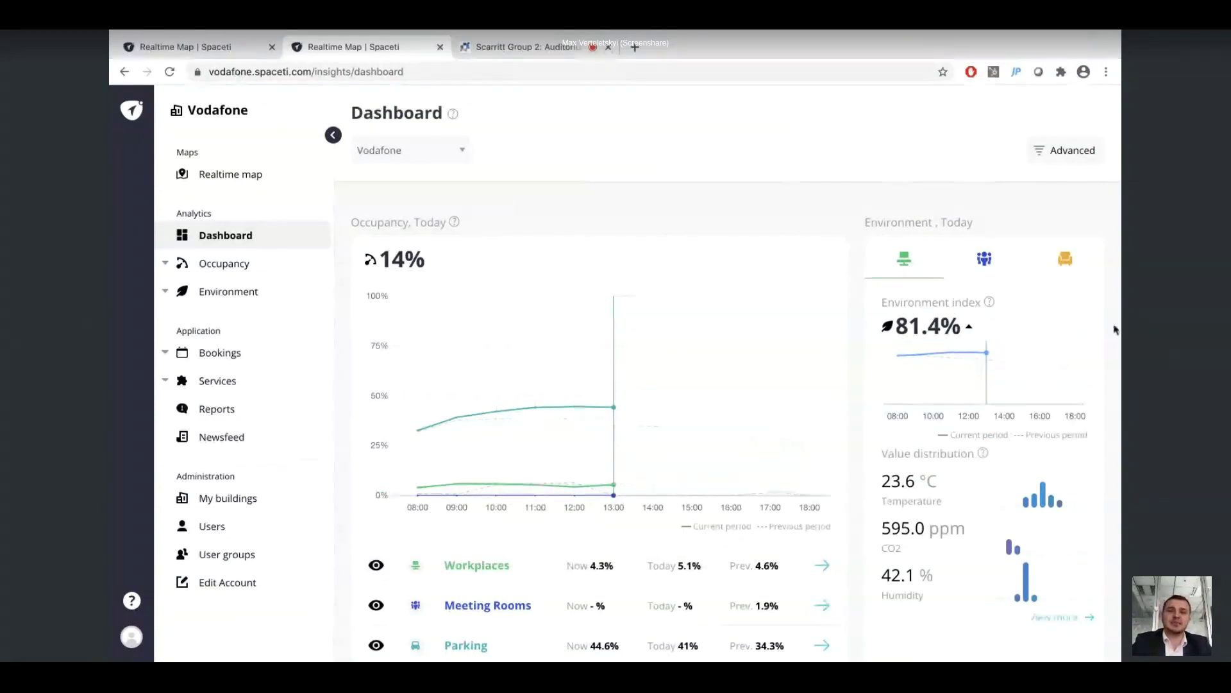
pyautogui.moveTo(1033, 382)
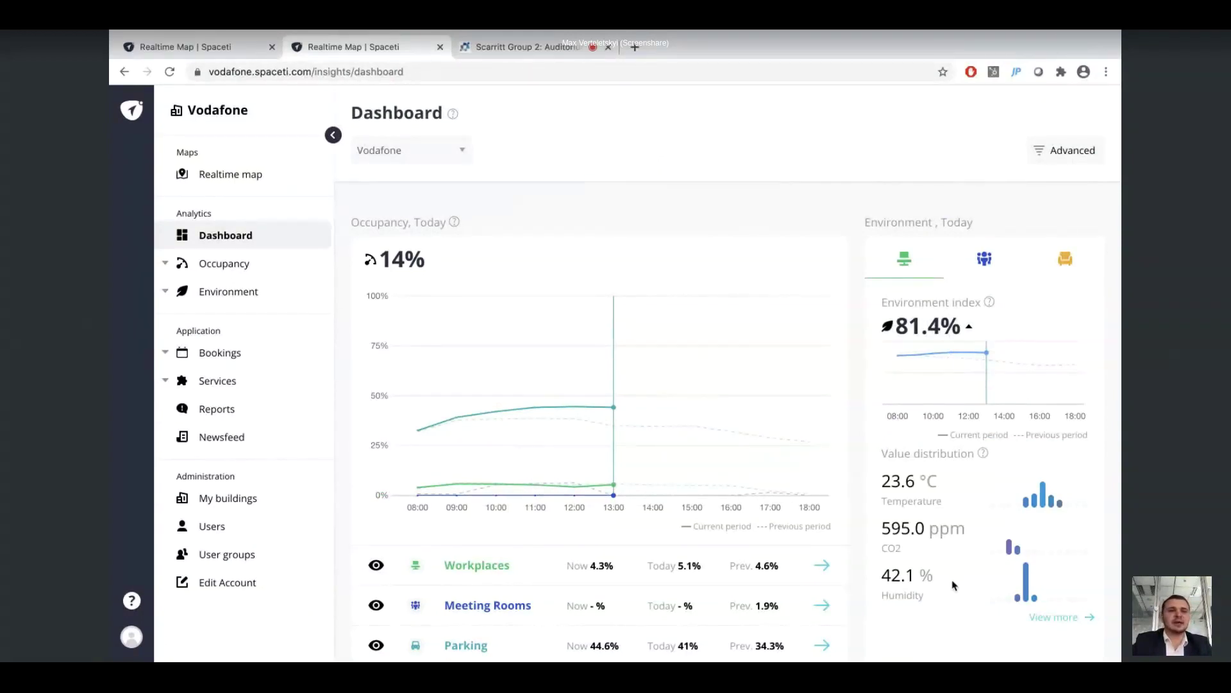
pyautogui.click(213, 272)
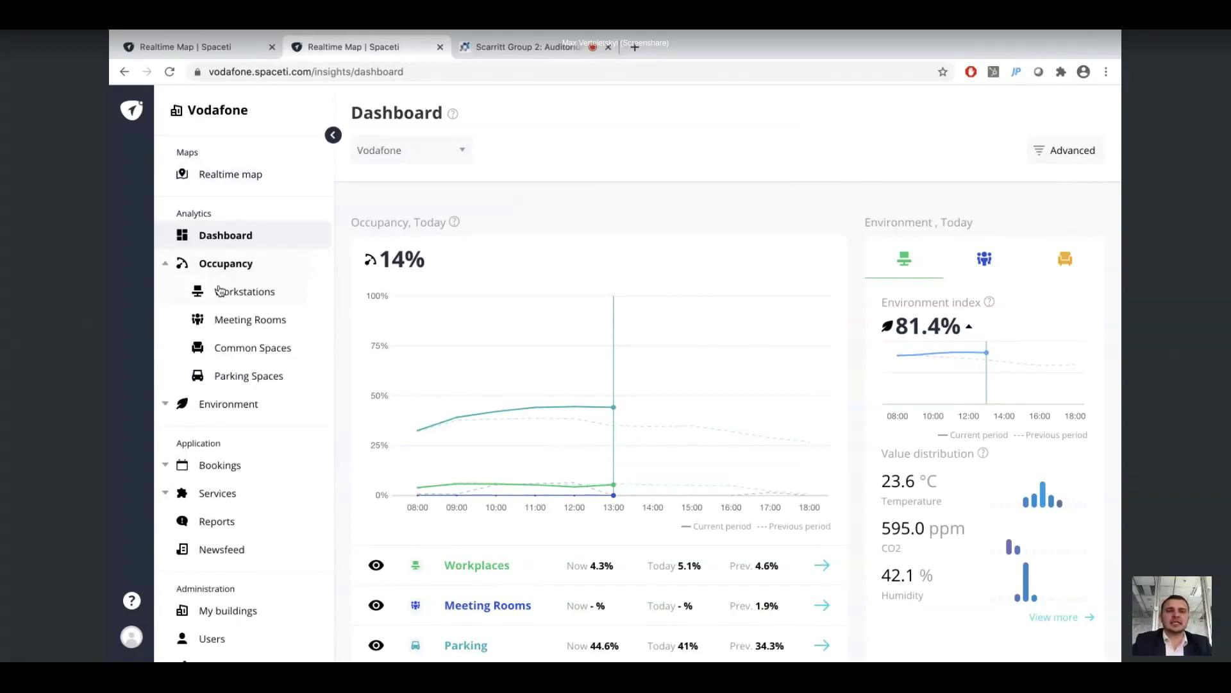
pyautogui.click(229, 293)
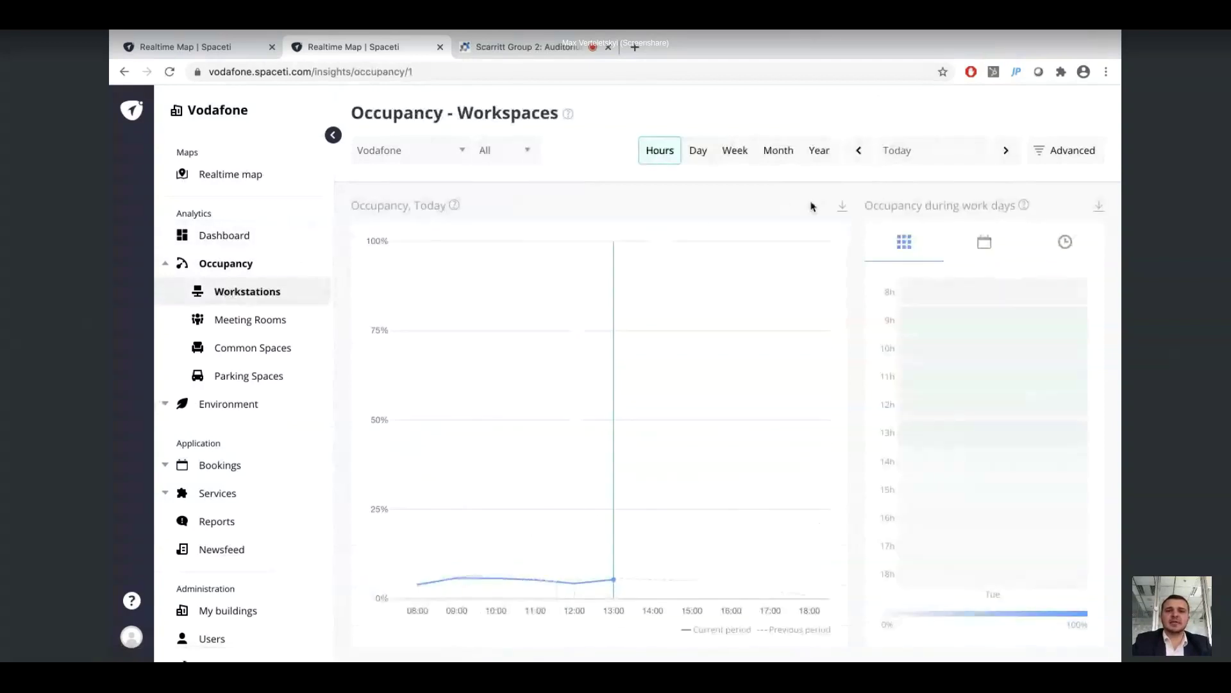
# Set the workstation occupancy date range to last week
pyautogui.click(929, 161)
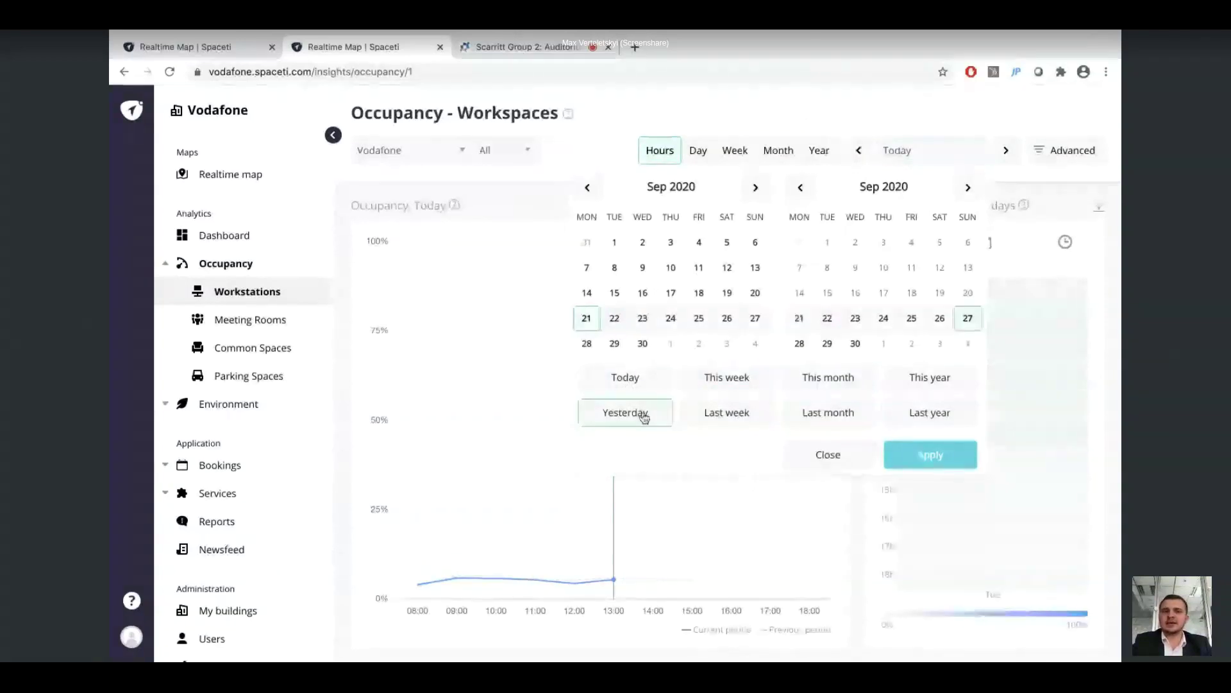
pyautogui.click(734, 412)
pyautogui.click(932, 460)
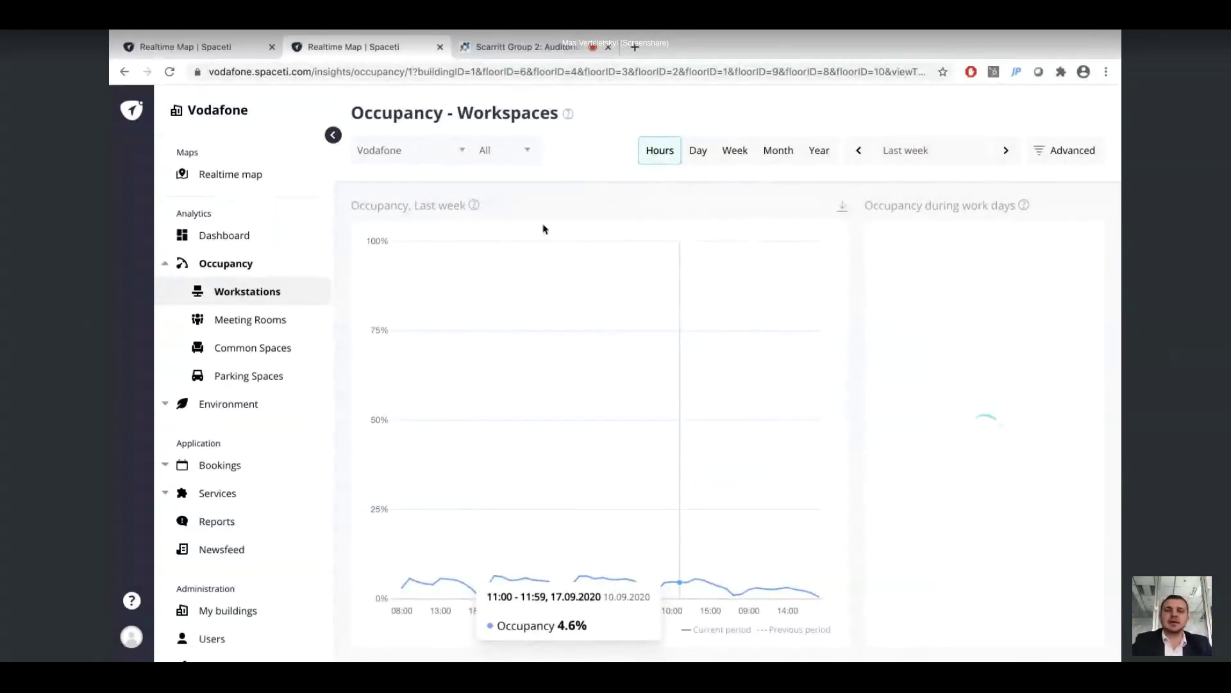
# Show work-day occupancy as weekday bars, then as hourly bars
pyautogui.scroll(-1, 769, 198)
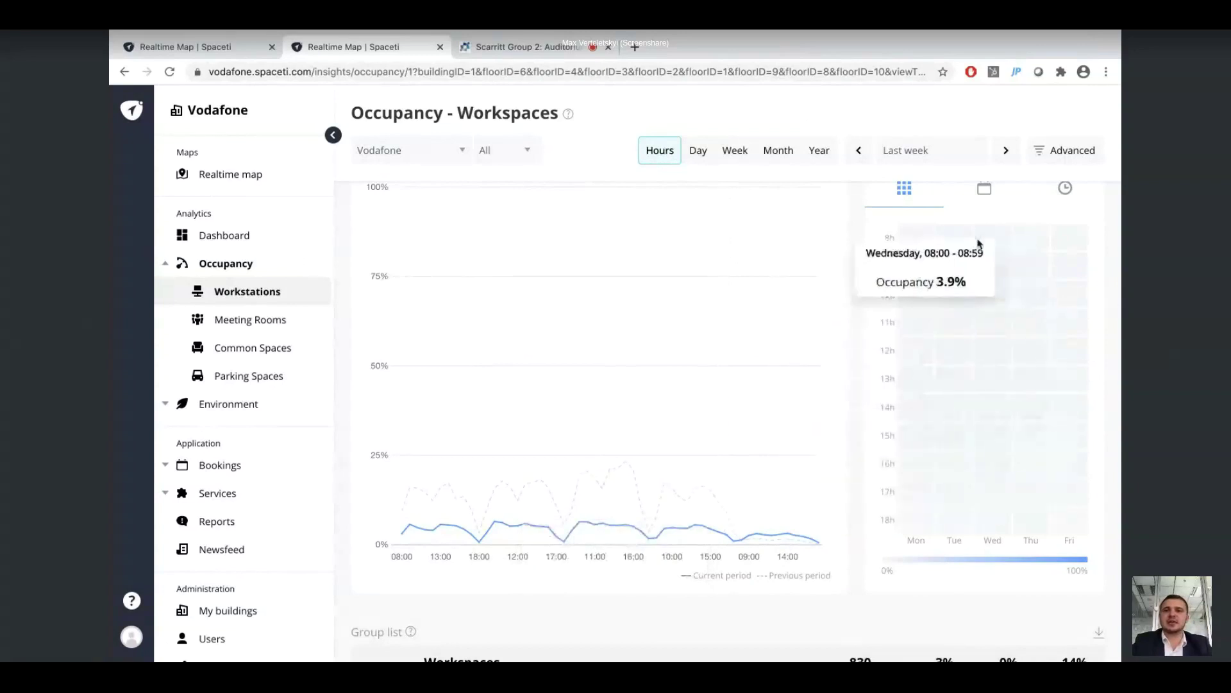
pyautogui.click(998, 190)
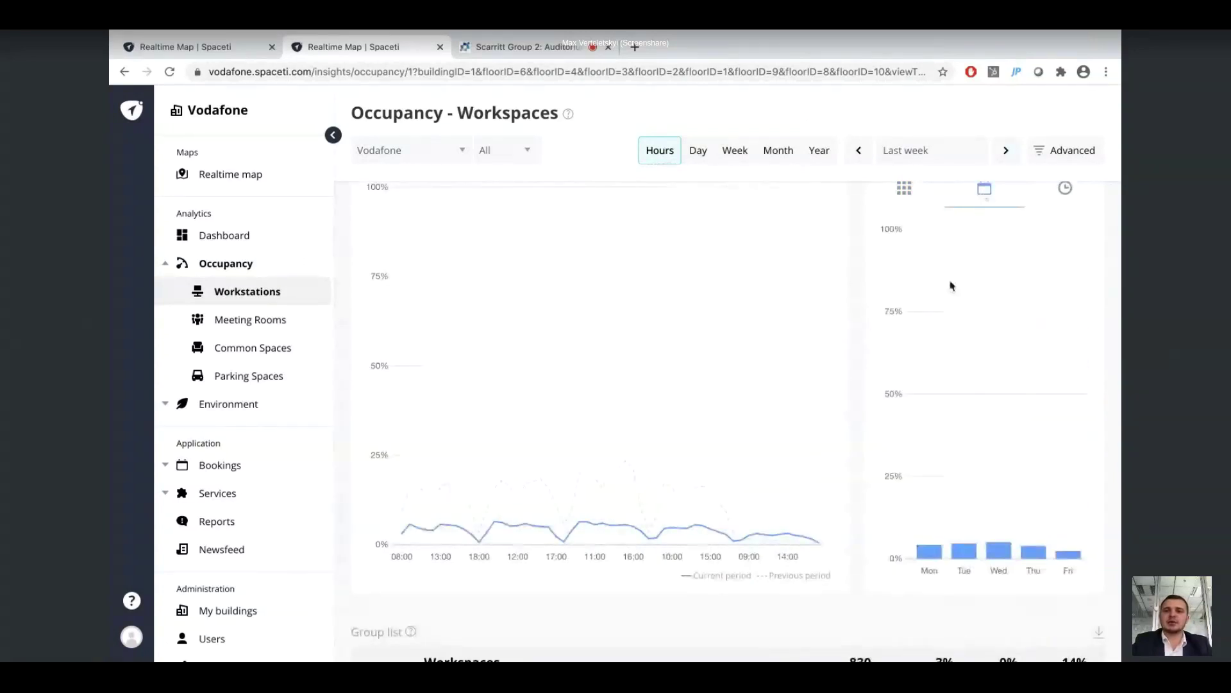
pyautogui.moveTo(945, 555)
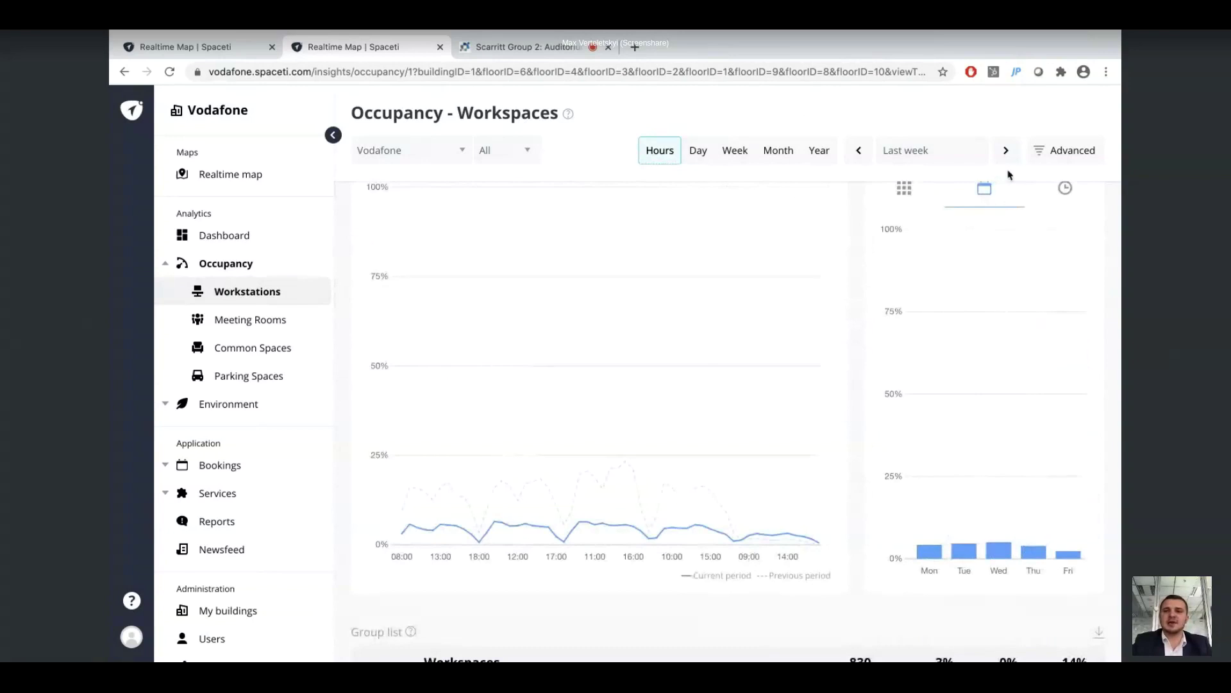
pyautogui.click(1064, 192)
pyautogui.moveTo(969, 552)
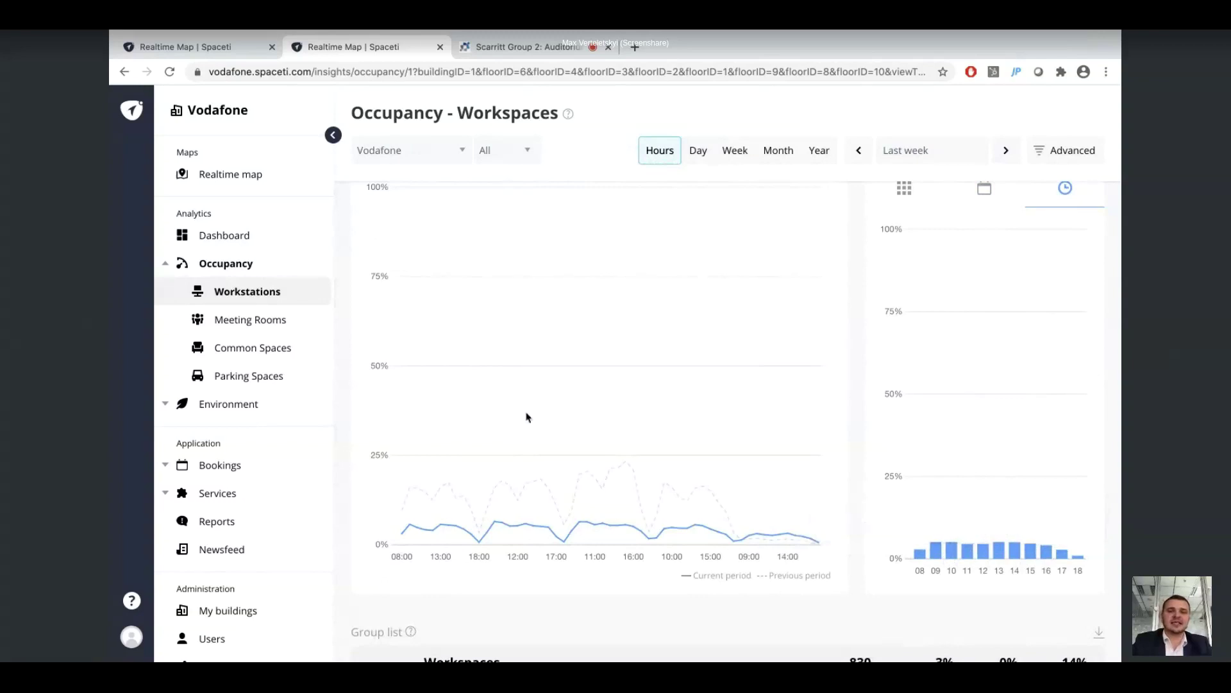
pyautogui.moveTo(529, 547)
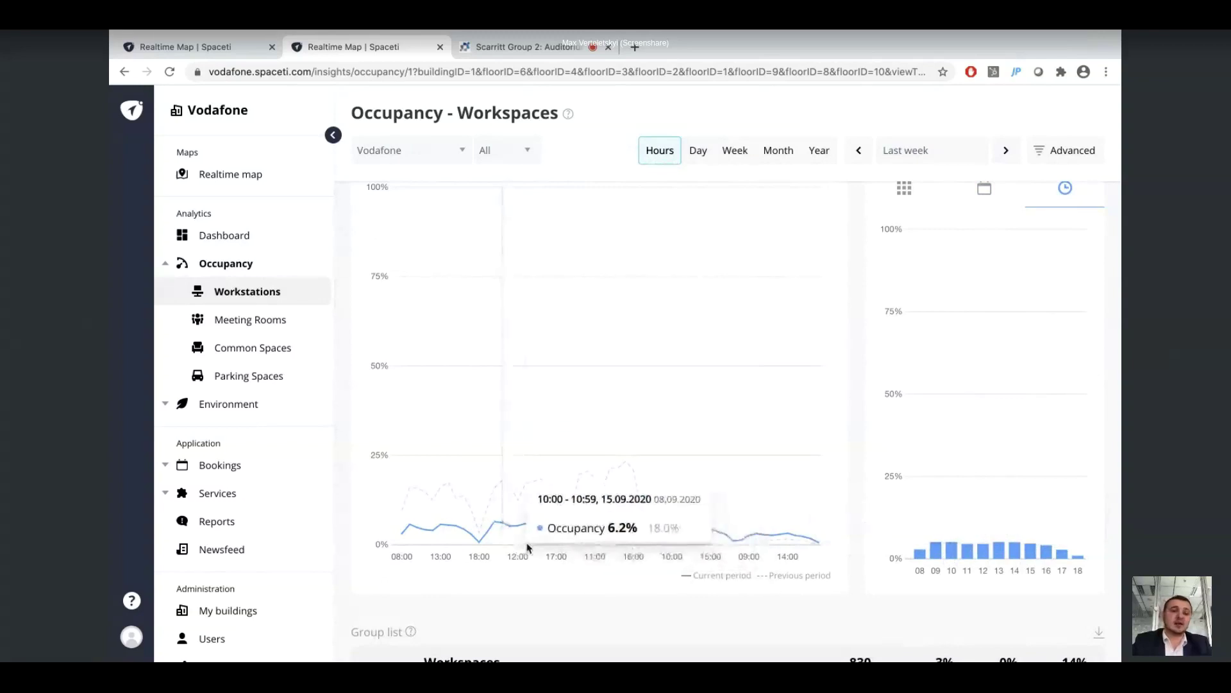
# Open Parking Spaces occupancy and plot Floor 3PP, 1PP and 2PP as separate lines
pyautogui.click(229, 381)
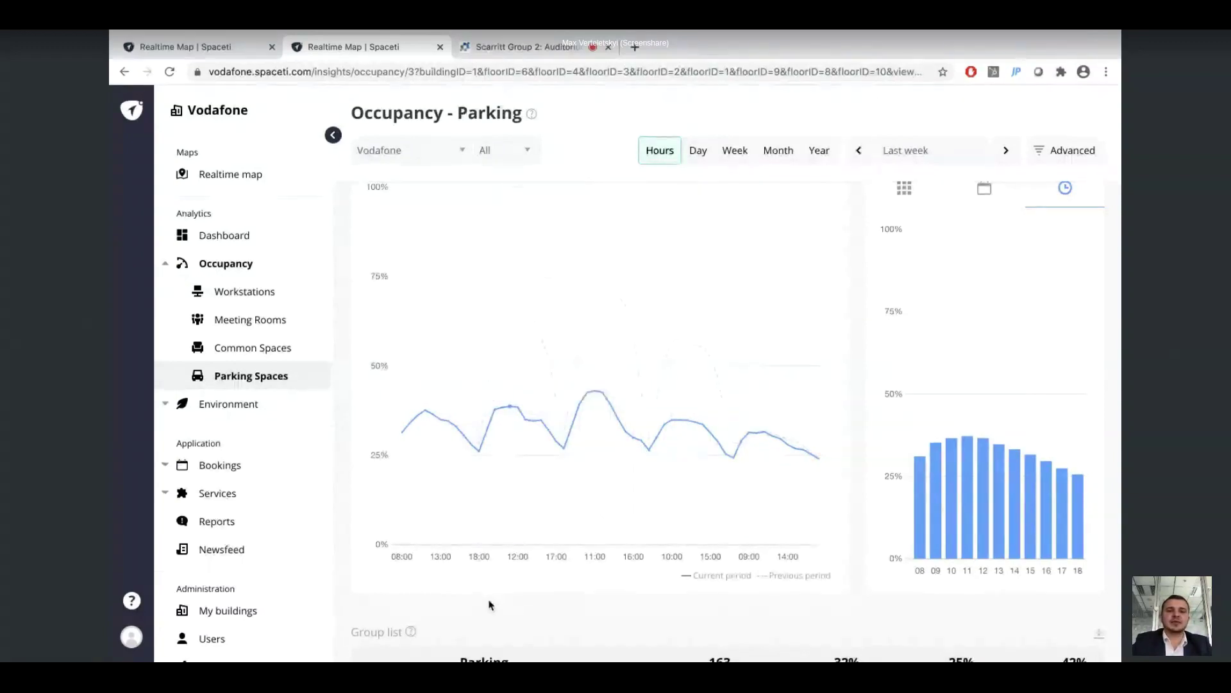
pyautogui.scroll(-2, 489, 605)
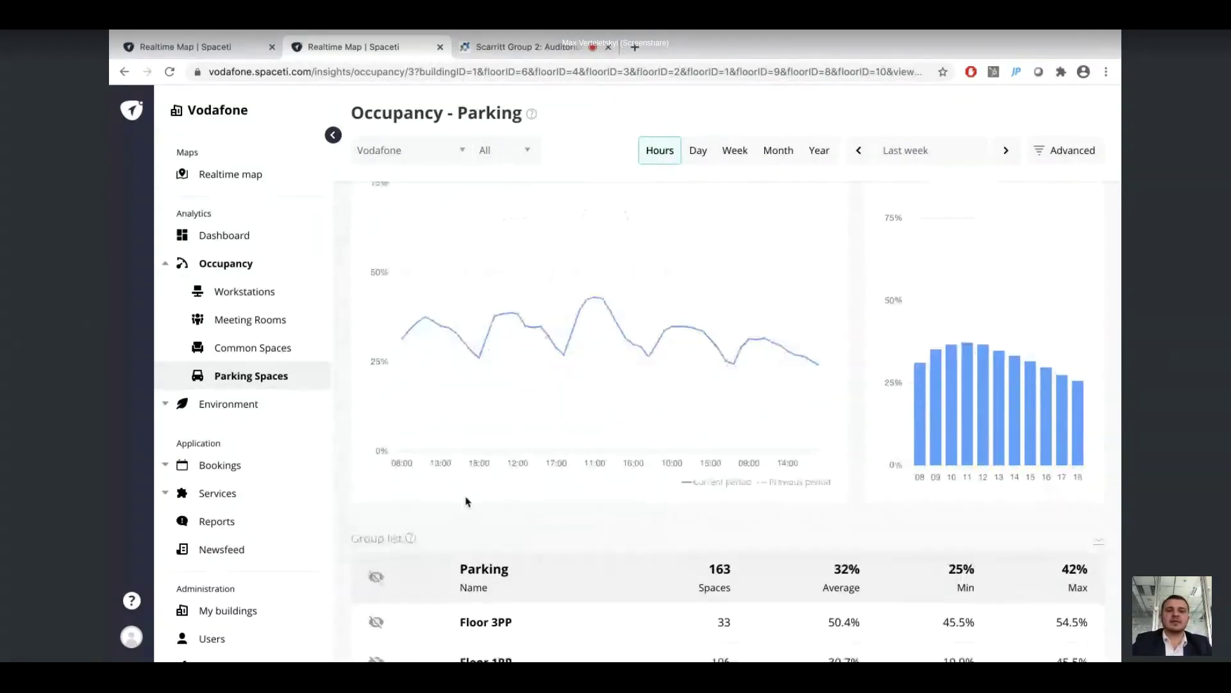
pyautogui.scroll(-1, 468, 503)
pyautogui.click(376, 518)
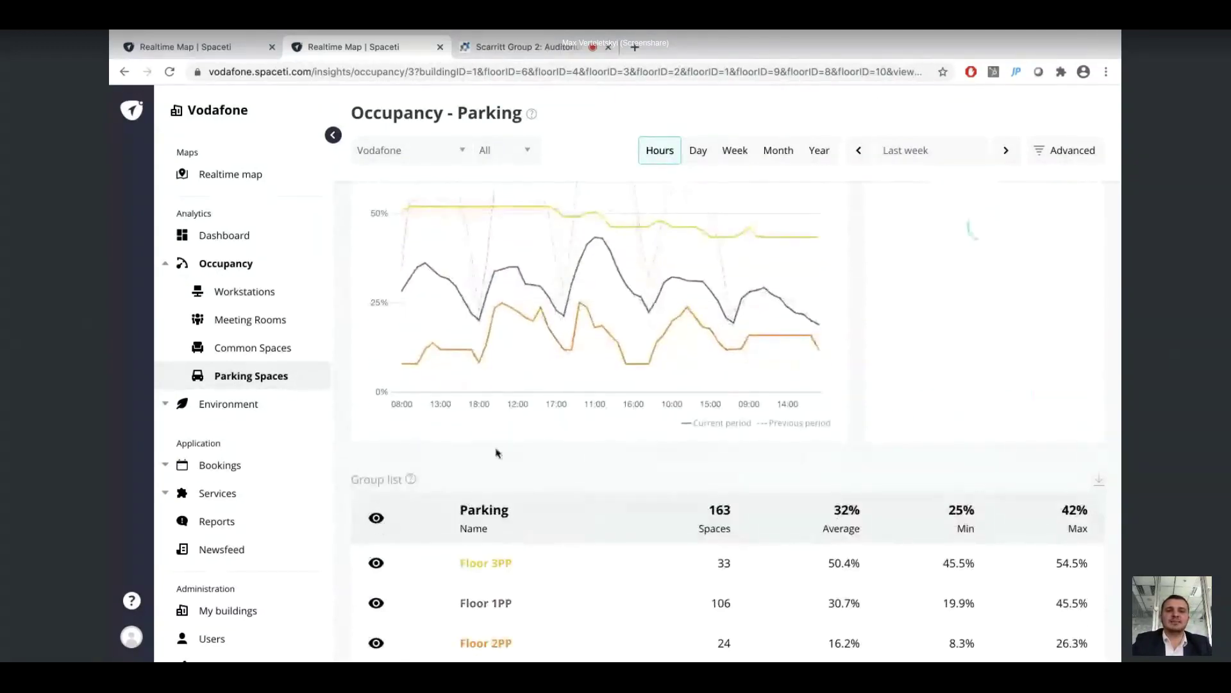
pyautogui.scroll(2, 586, 512)
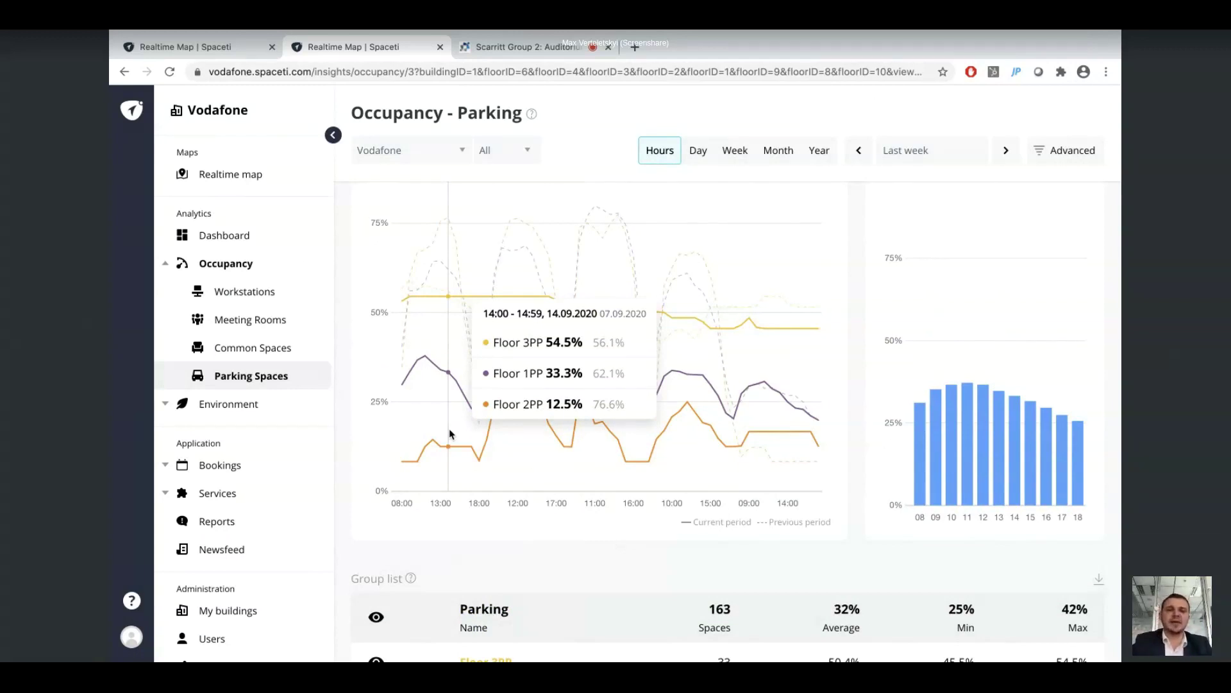
pyautogui.scroll(-1, 613, 569)
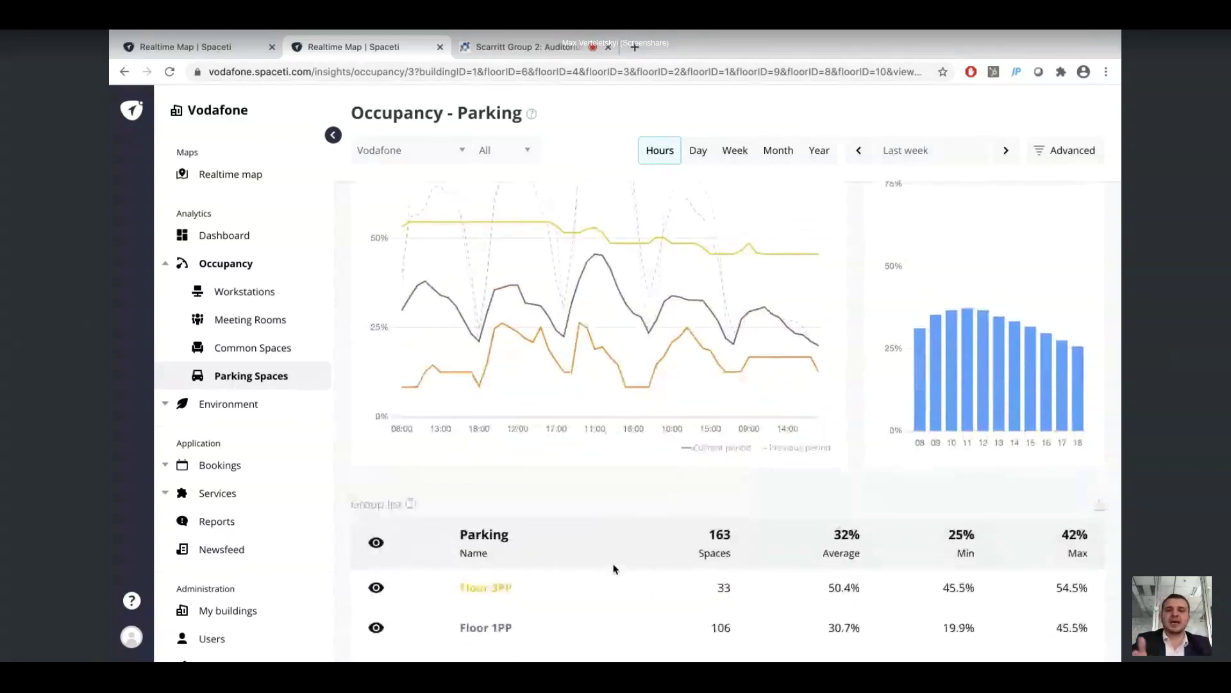
pyautogui.scroll(1, 612, 569)
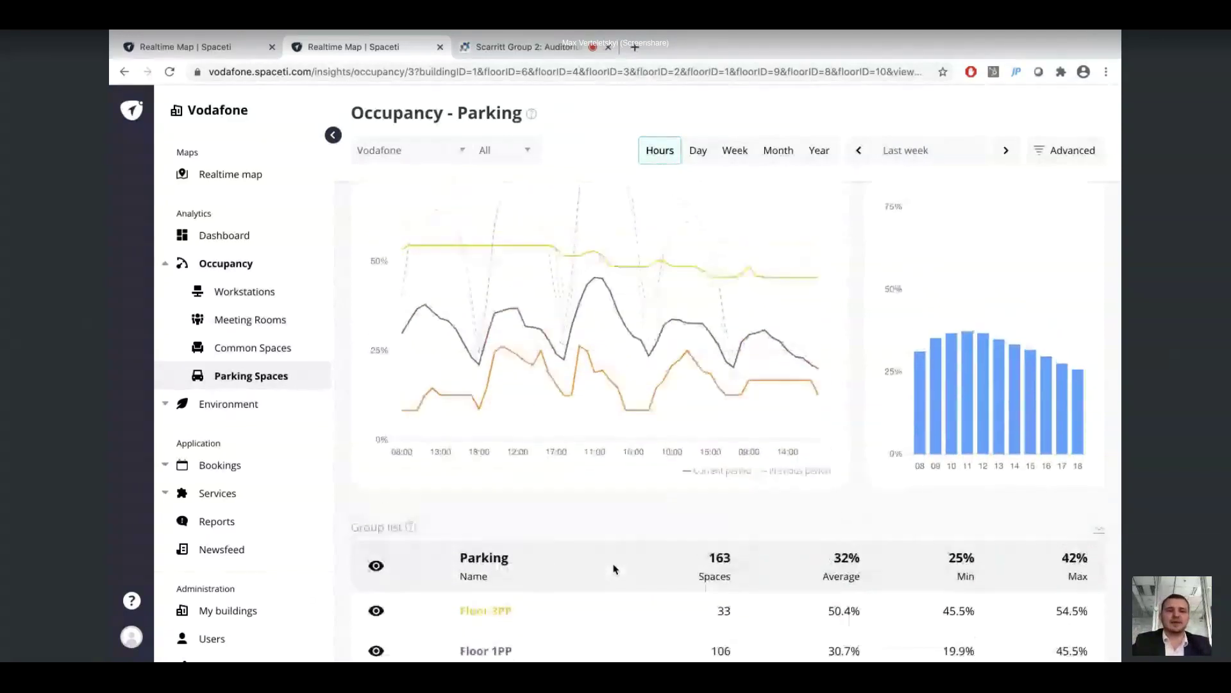
pyautogui.click(253, 411)
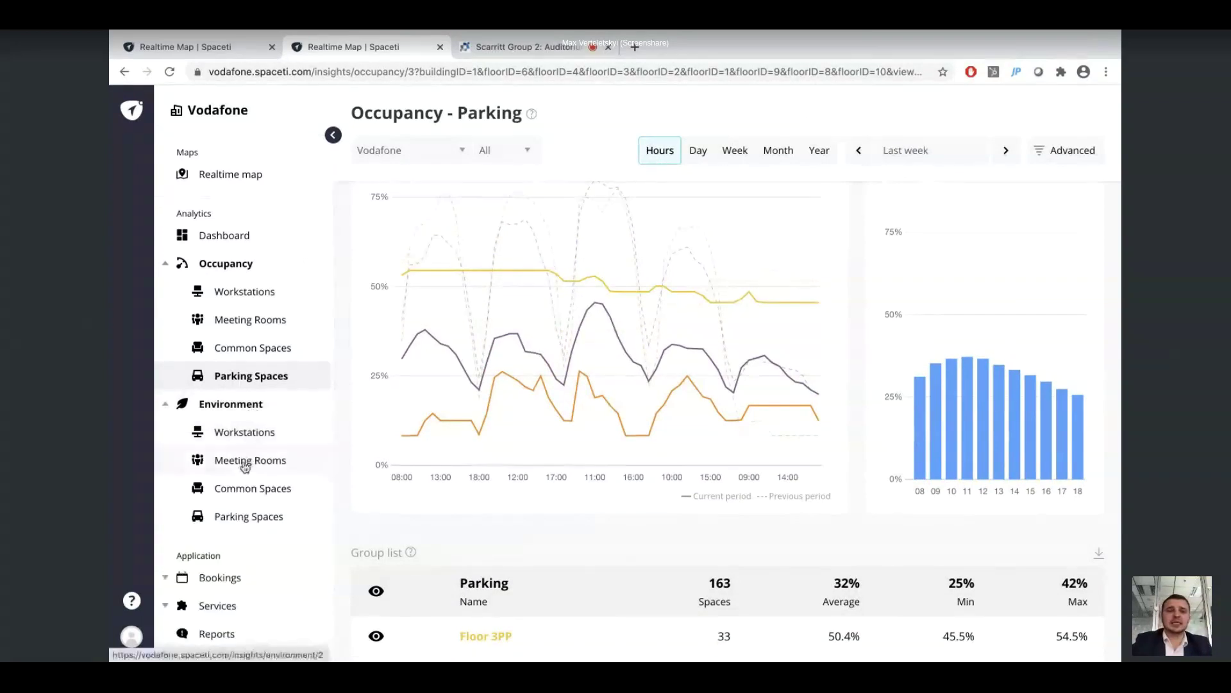
# Open Meeting Rooms environment analytics for last week (75.4% index, 582.4ppm CO2)
pyautogui.click(244, 460)
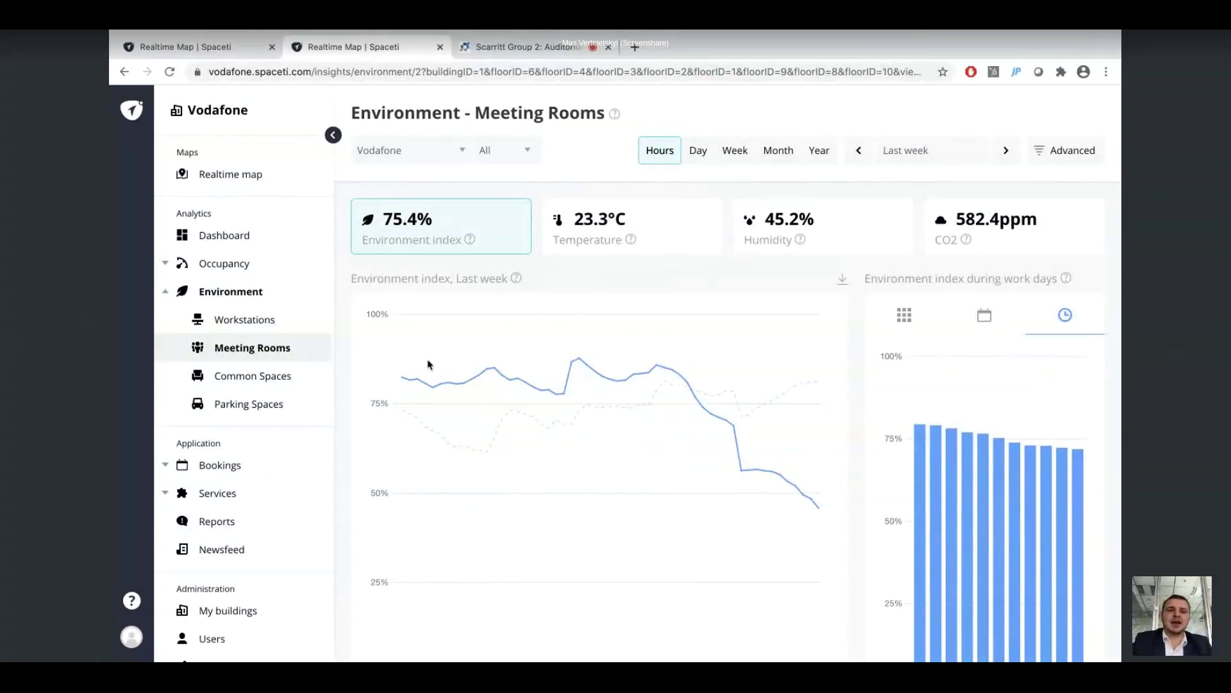
pyautogui.scroll(-1, 449, 384)
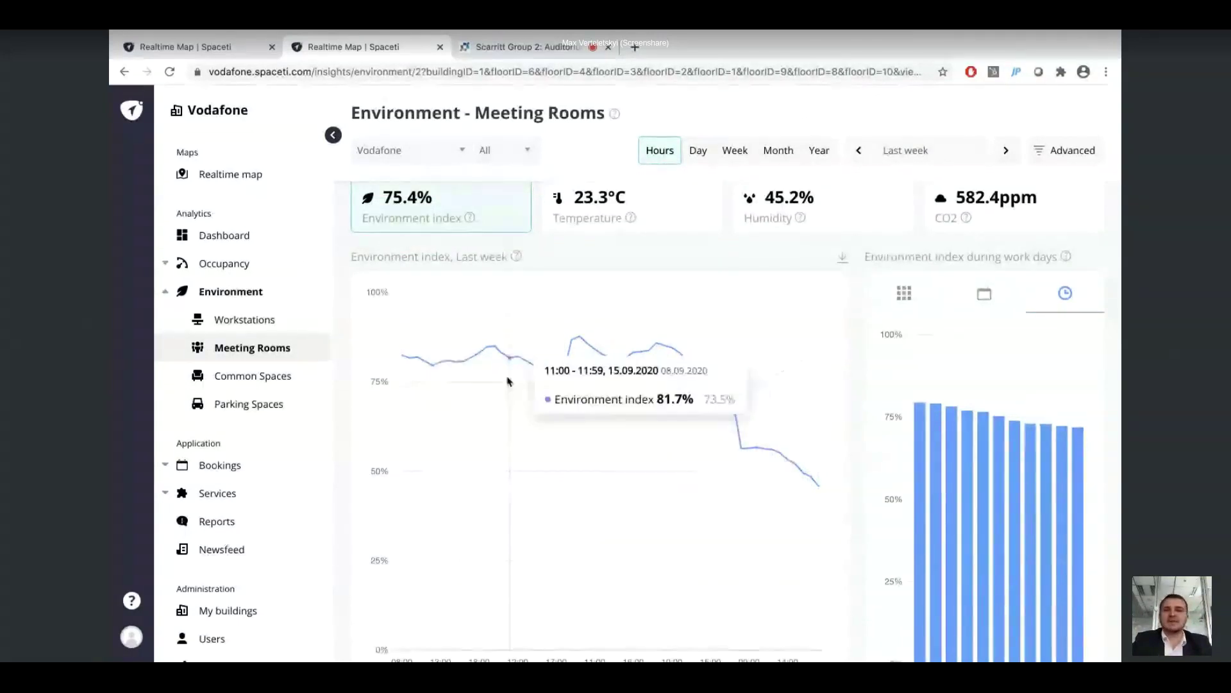
pyautogui.scroll(1, 775, 265)
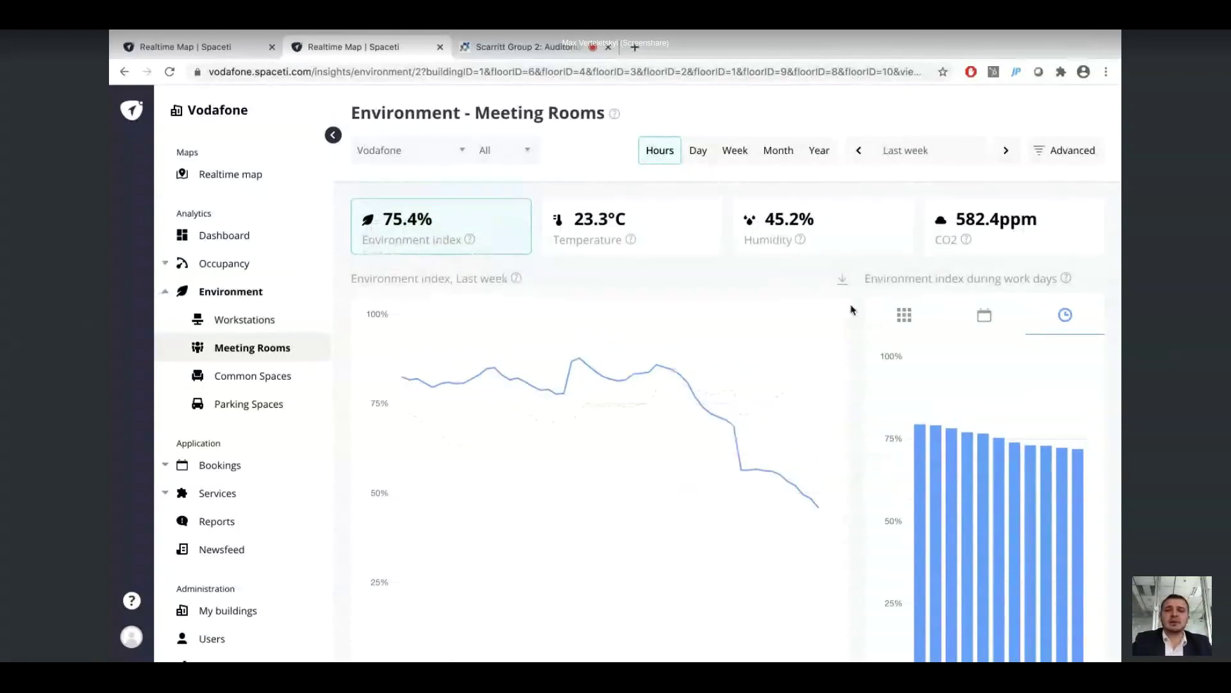
# Switch the charts to CO2 and add lines for La Sagrada Familia, Electric Blue and Acropolis
pyautogui.click(905, 315)
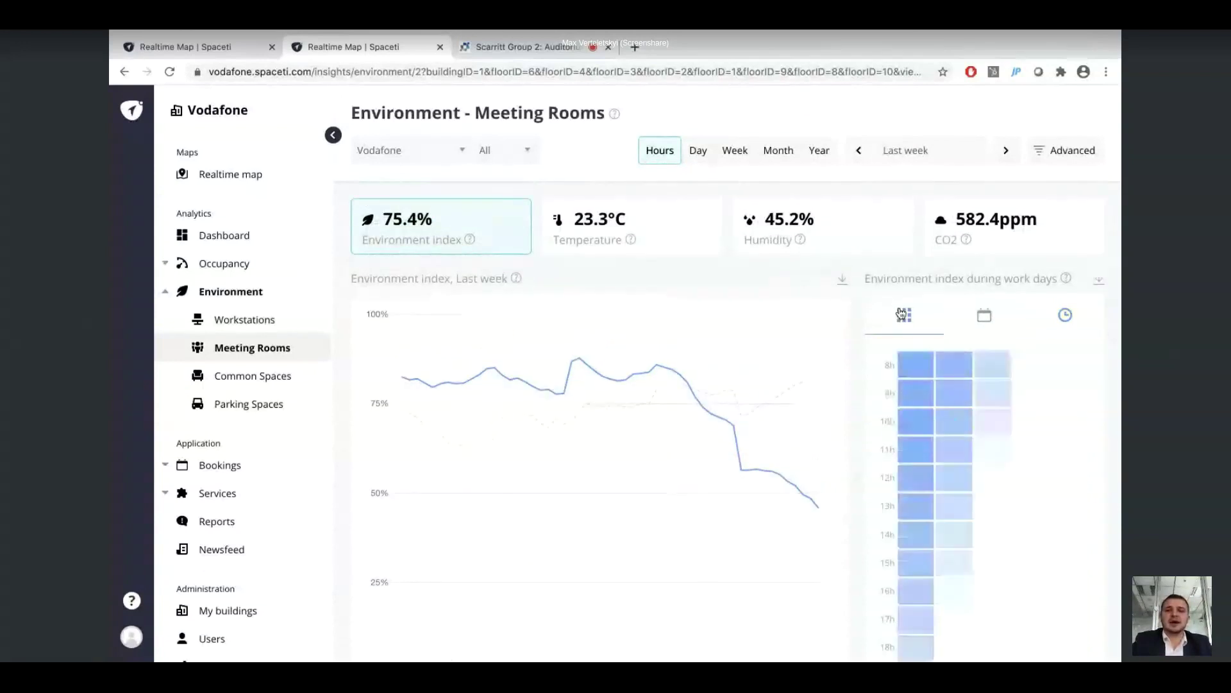
pyautogui.click(1006, 222)
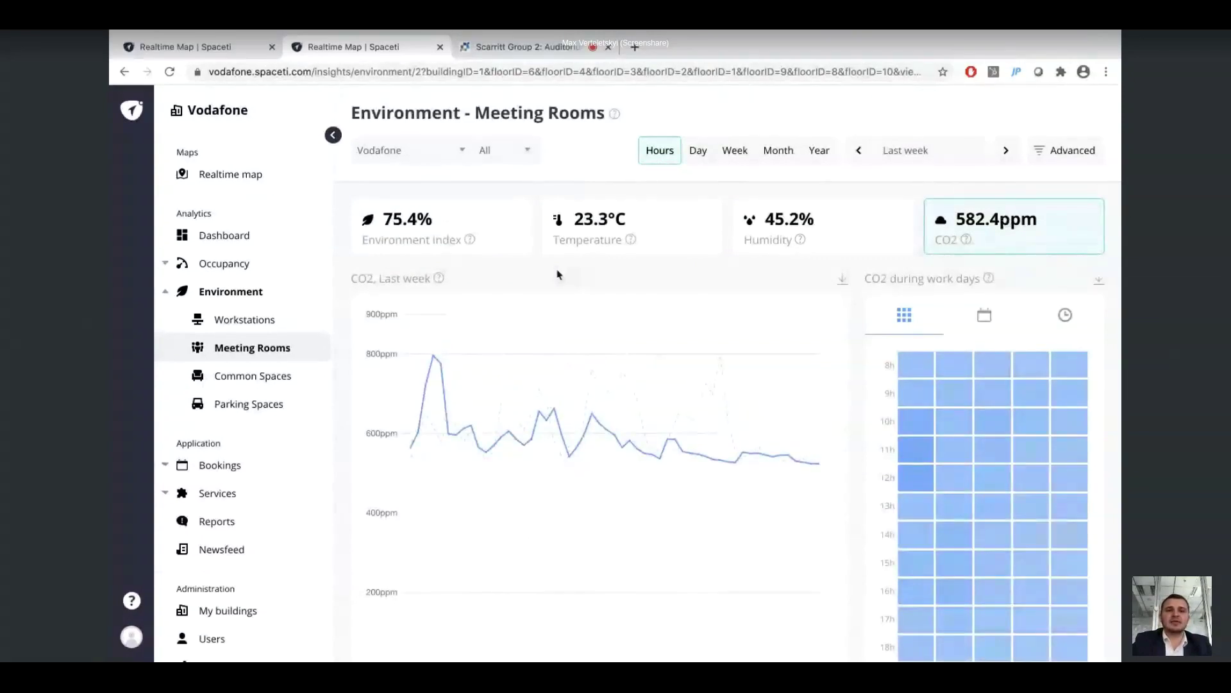
pyautogui.scroll(-5, 619, 281)
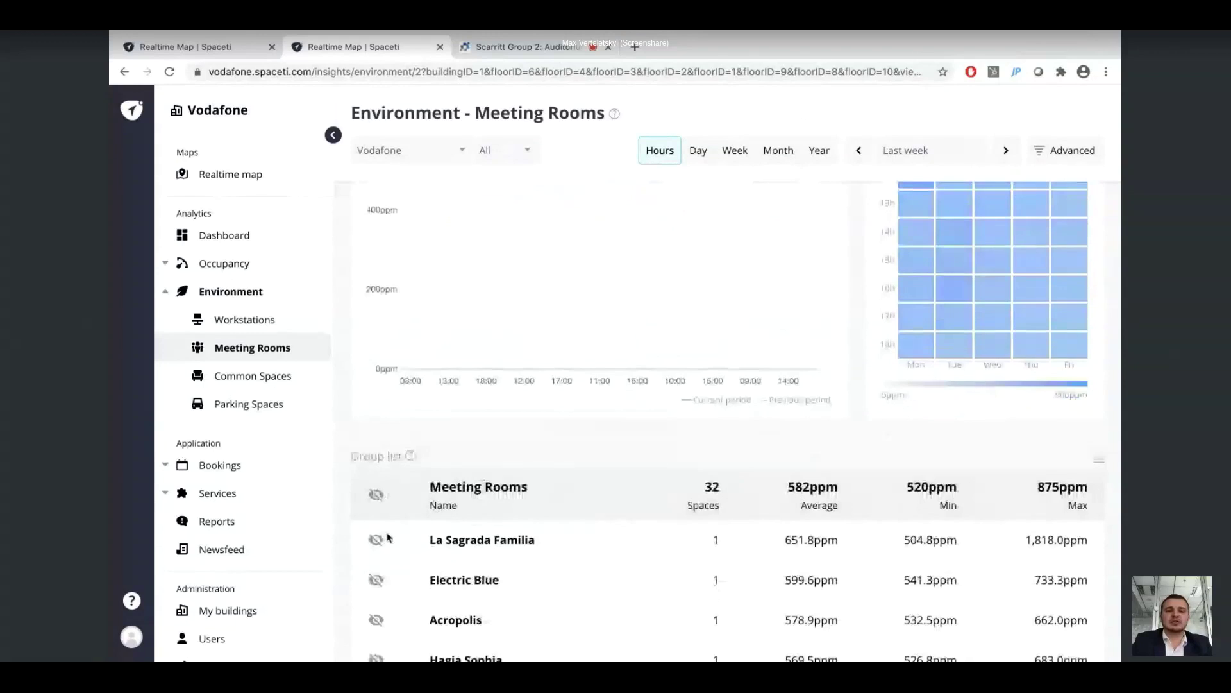
pyautogui.click(376, 543)
pyautogui.click(377, 581)
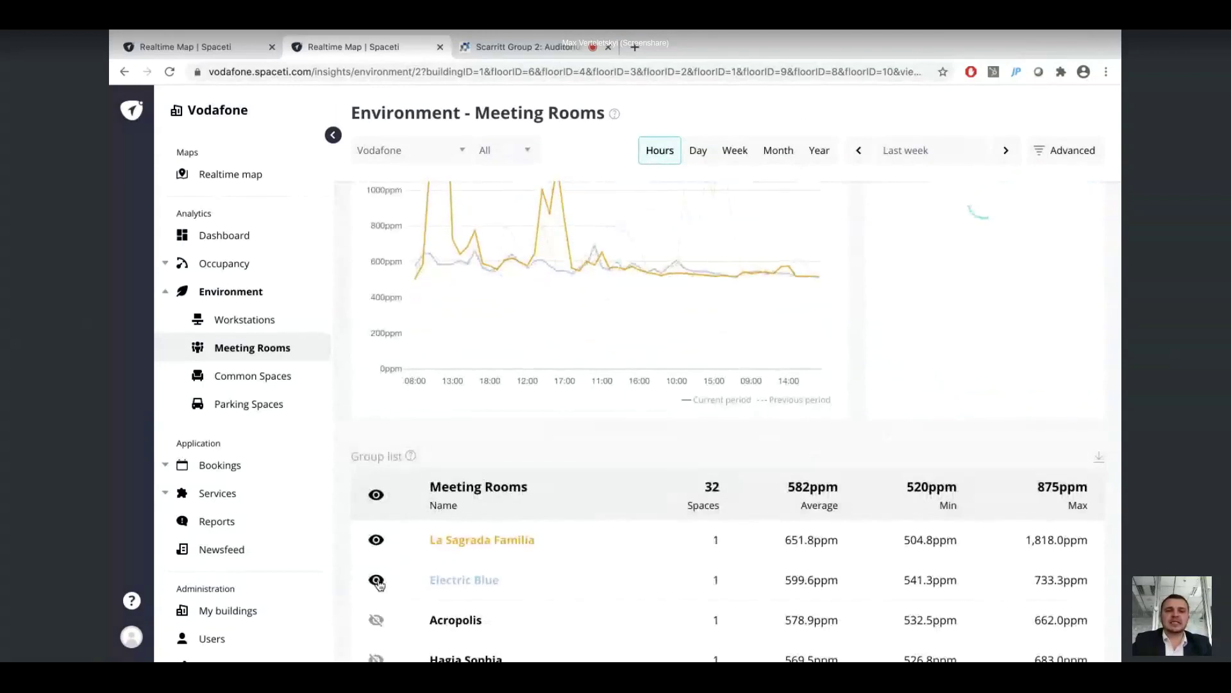
pyautogui.click(377, 621)
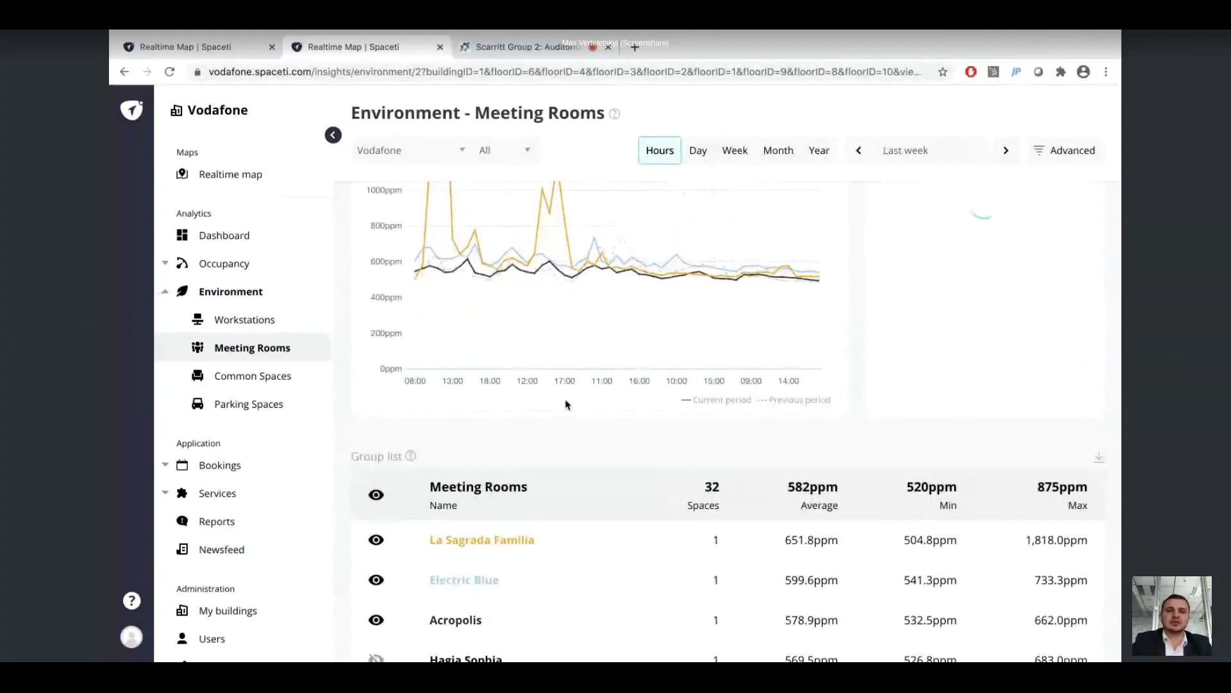
pyautogui.scroll(3, 548, 417)
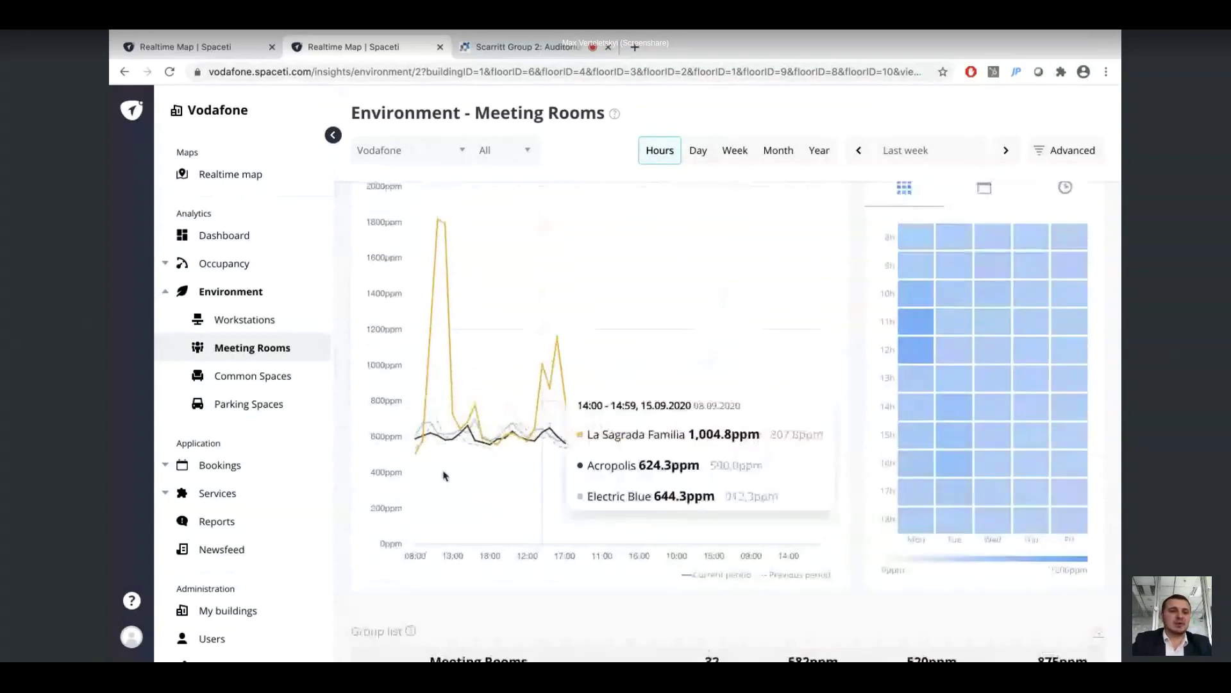
pyautogui.moveTo(418, 437)
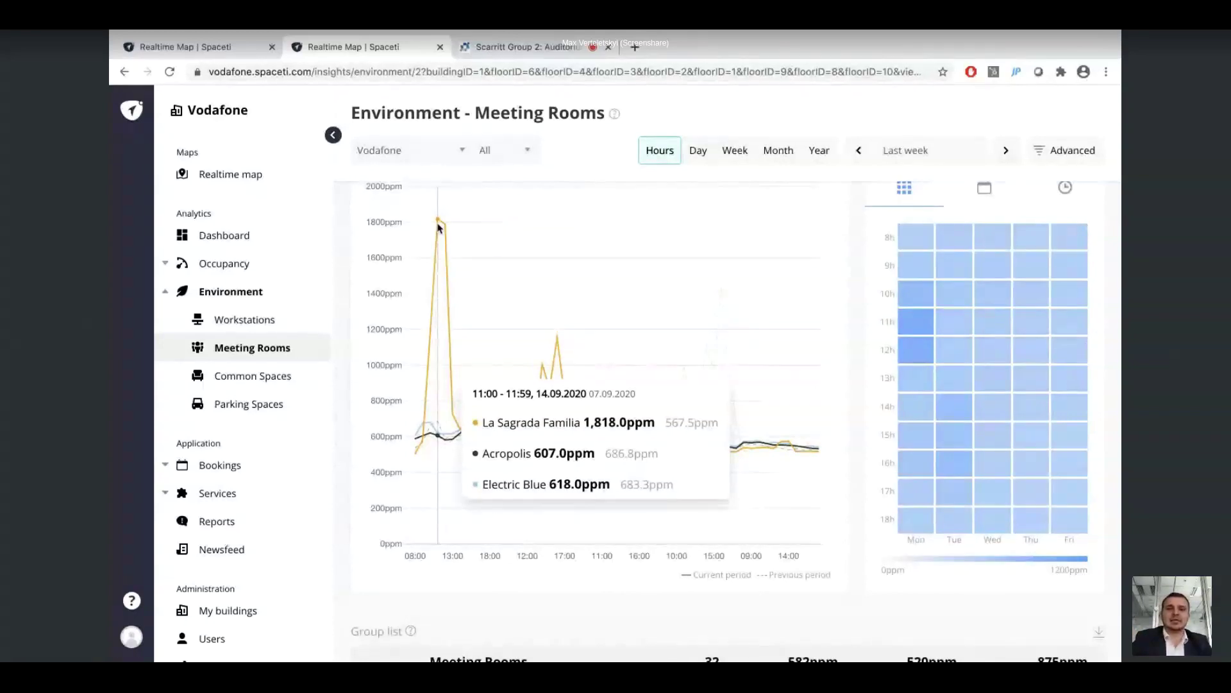
pyautogui.scroll(1, 438, 228)
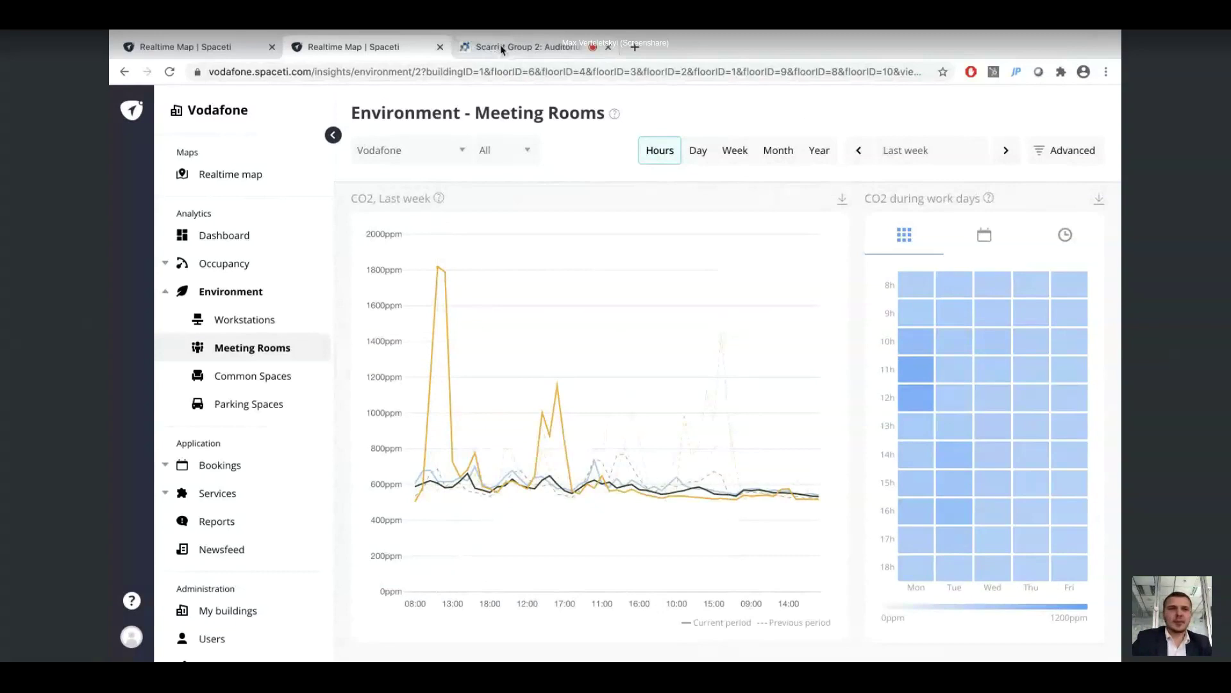
# Return to the 'Scarritt Group 2: Auditorium' tab and take the browser out of full screen
pyautogui.click(502, 48)
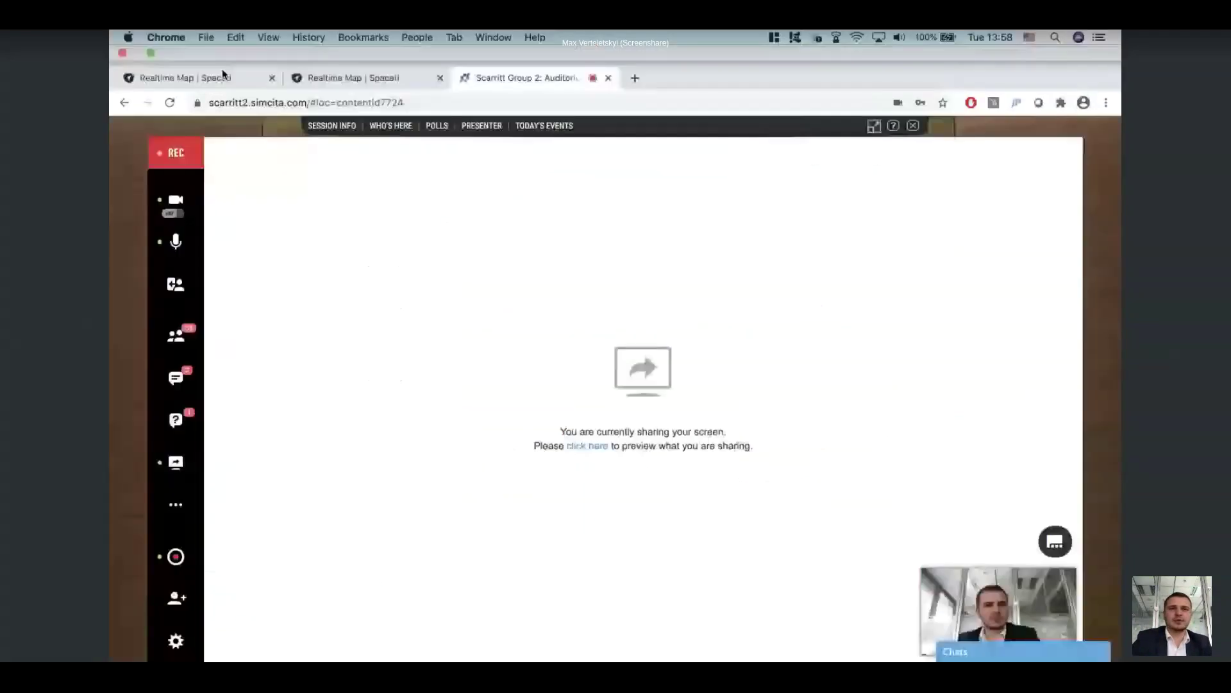
pyautogui.click(150, 55)
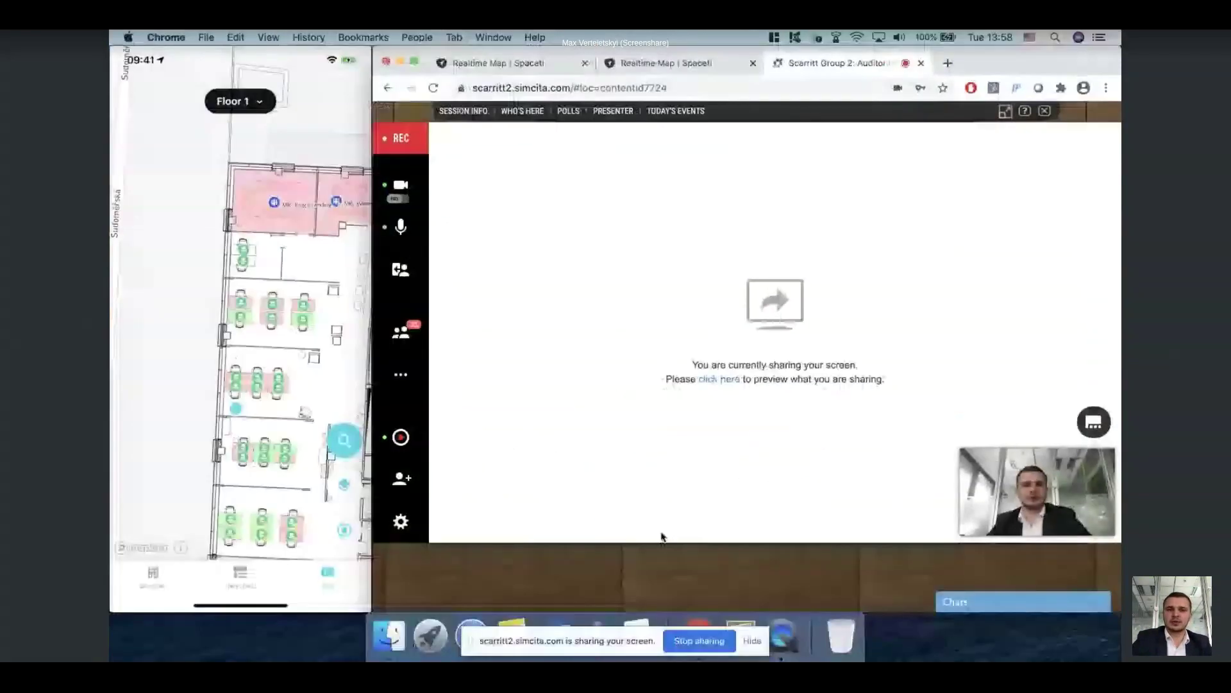